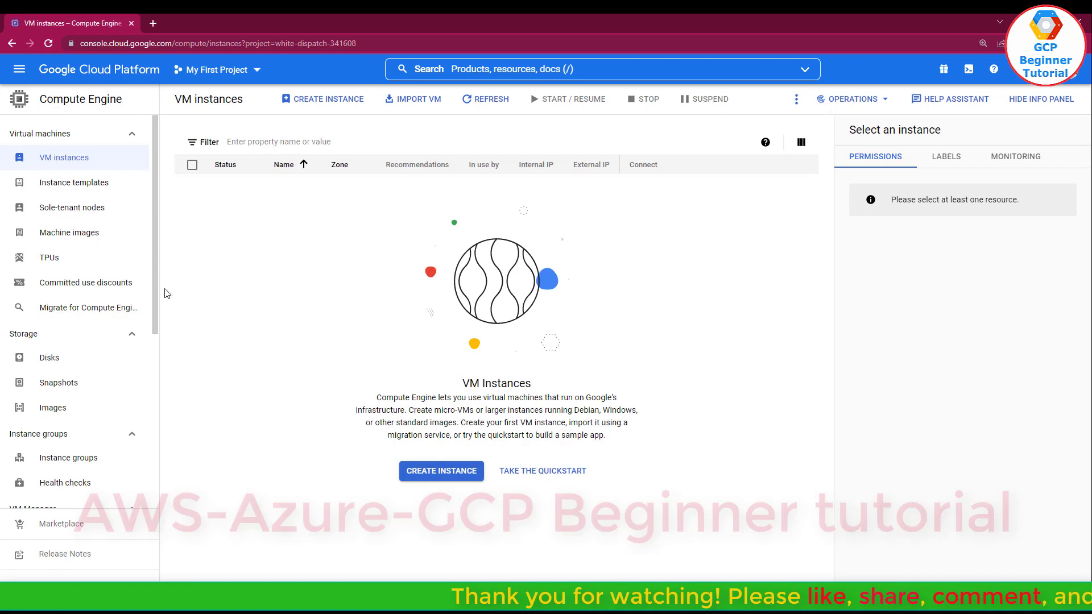
Start creating a new instance template from the Compute Engine instance templates page.
left_click(84, 194)
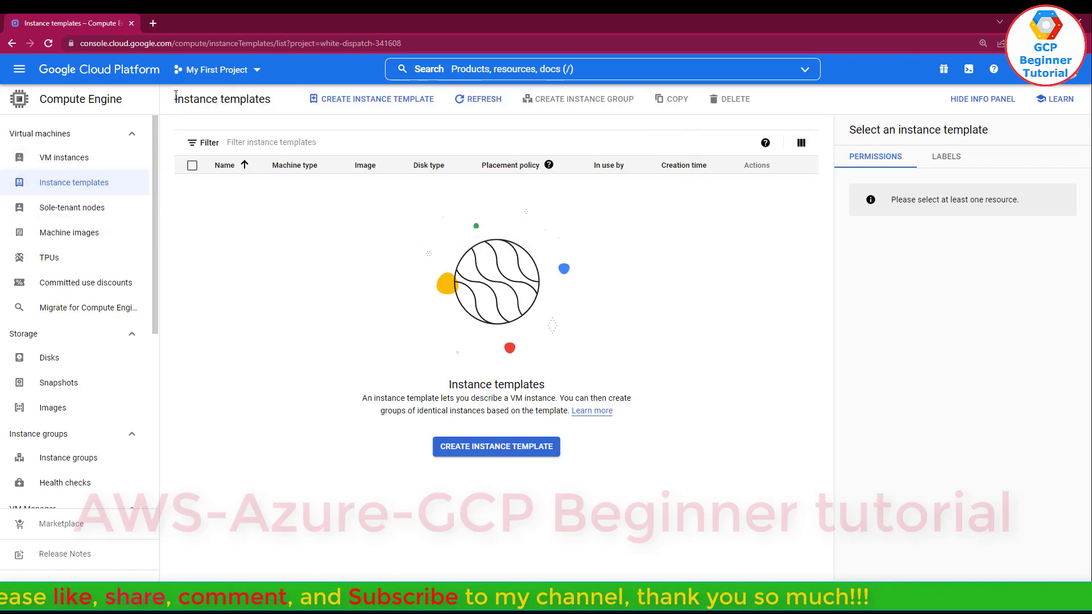
left_click_drag(178, 99, 271, 100)
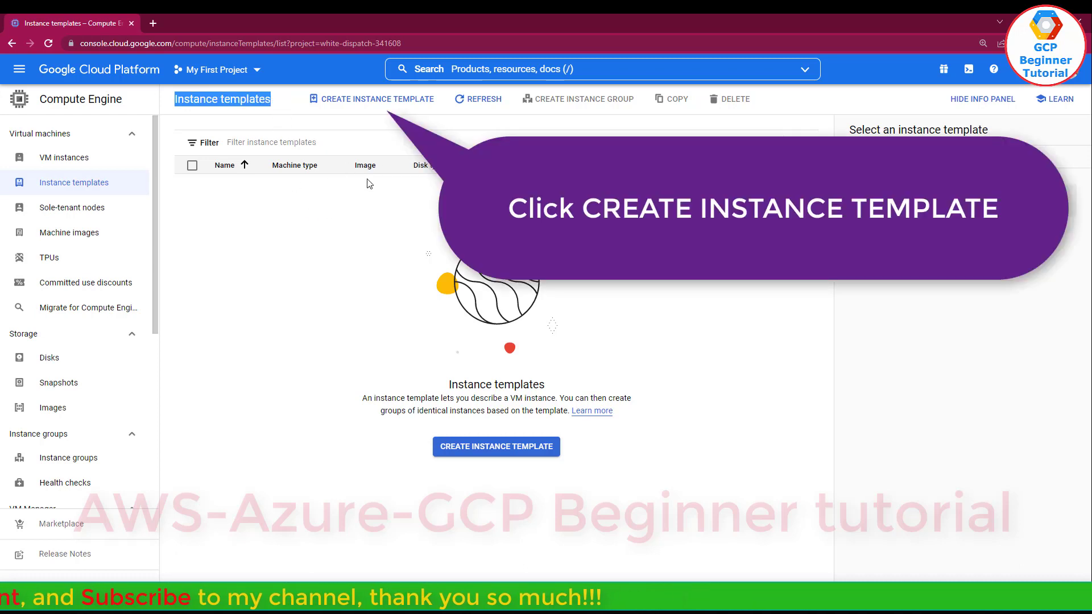
left_click(365, 209)
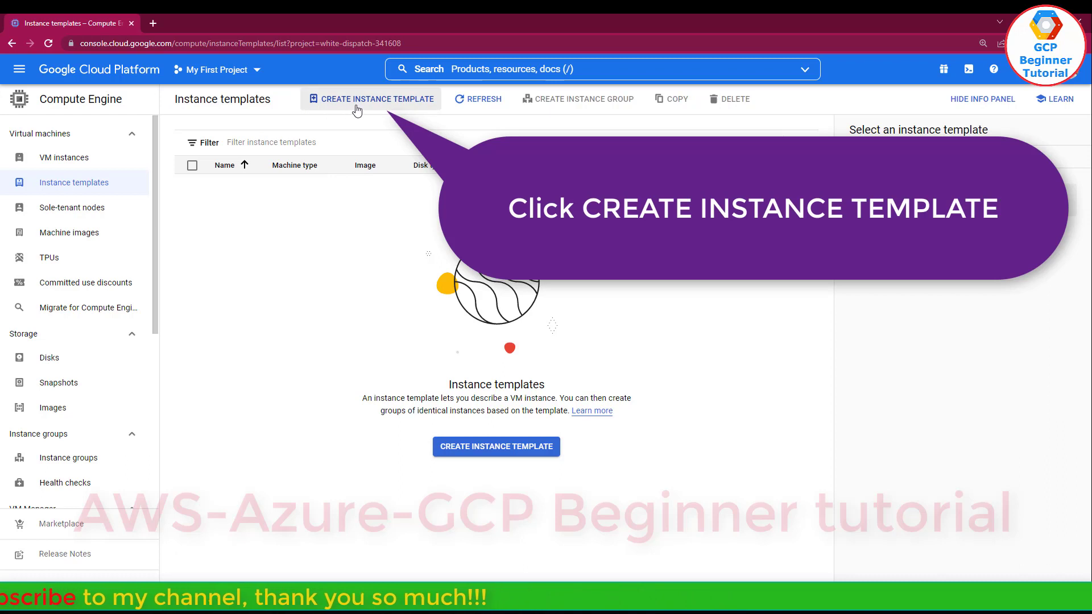
left_click(403, 108)
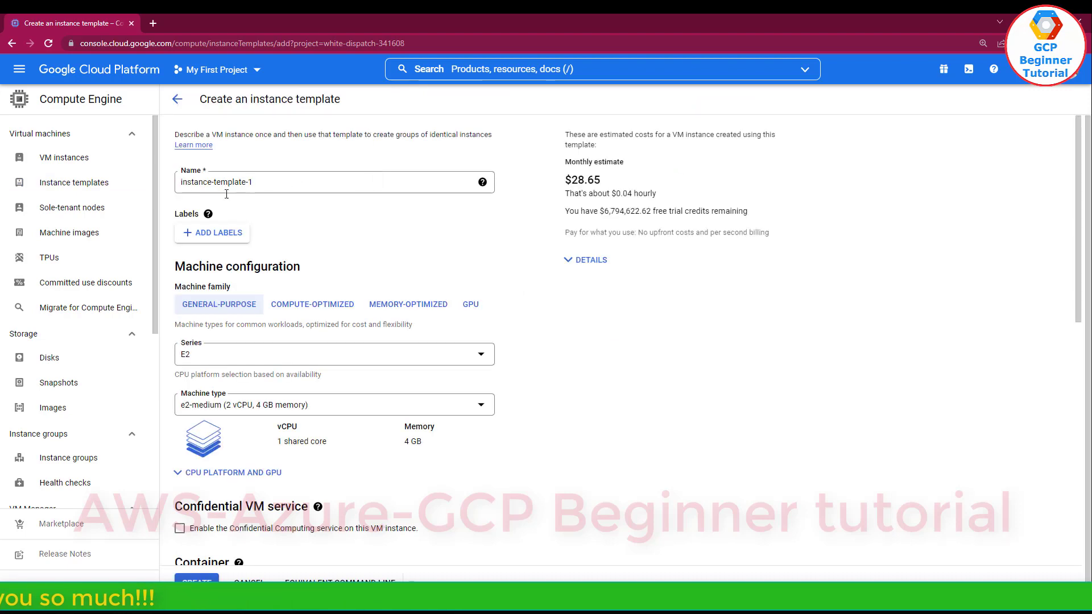
Name the instance template instance-template-with-startup-script.
left_click(181, 179)
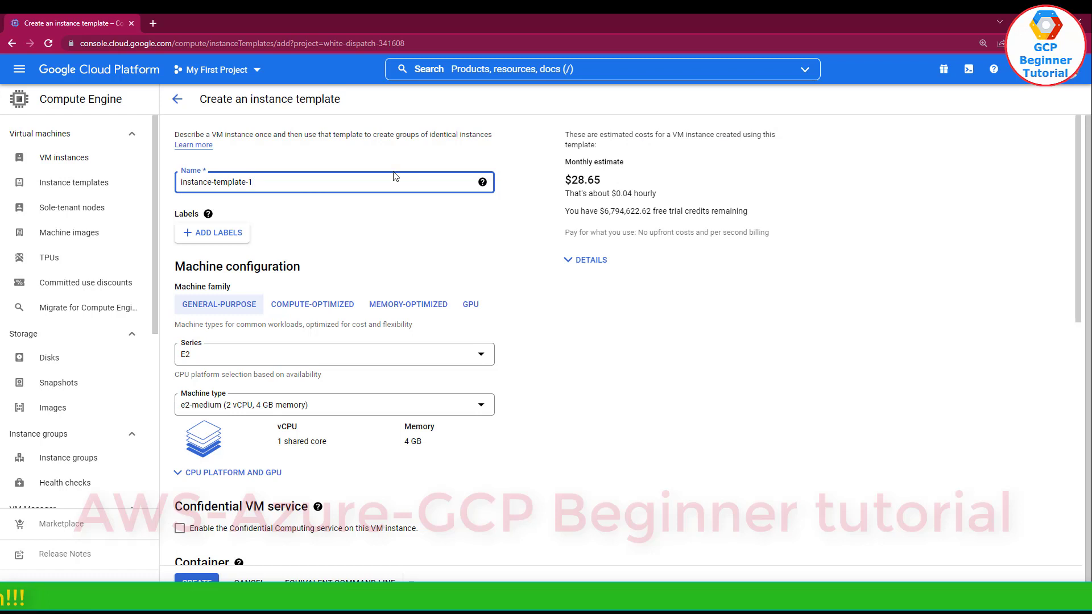
key("BackSpace")
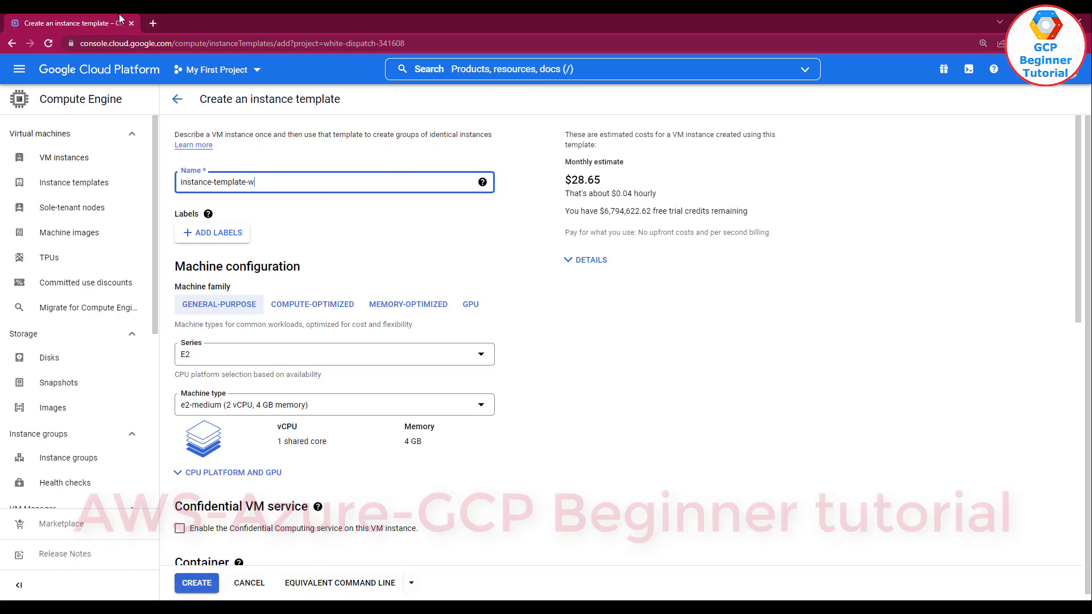
type("with-startup-script")
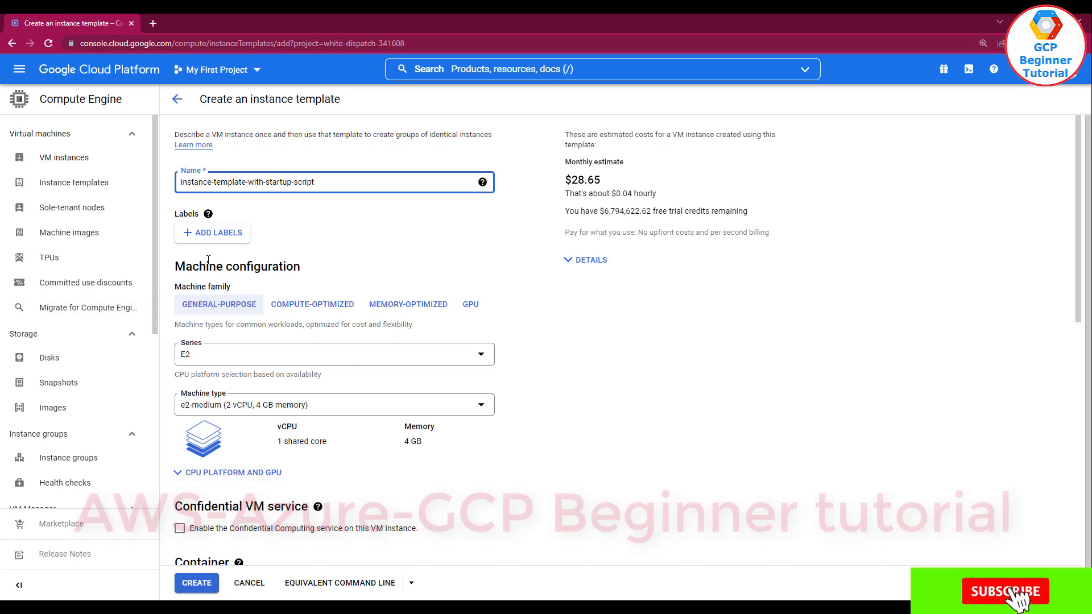
Choose the E2 series for the general-purpose machine family in the machine configuration.
left_click(232, 263)
triple_click(232, 263)
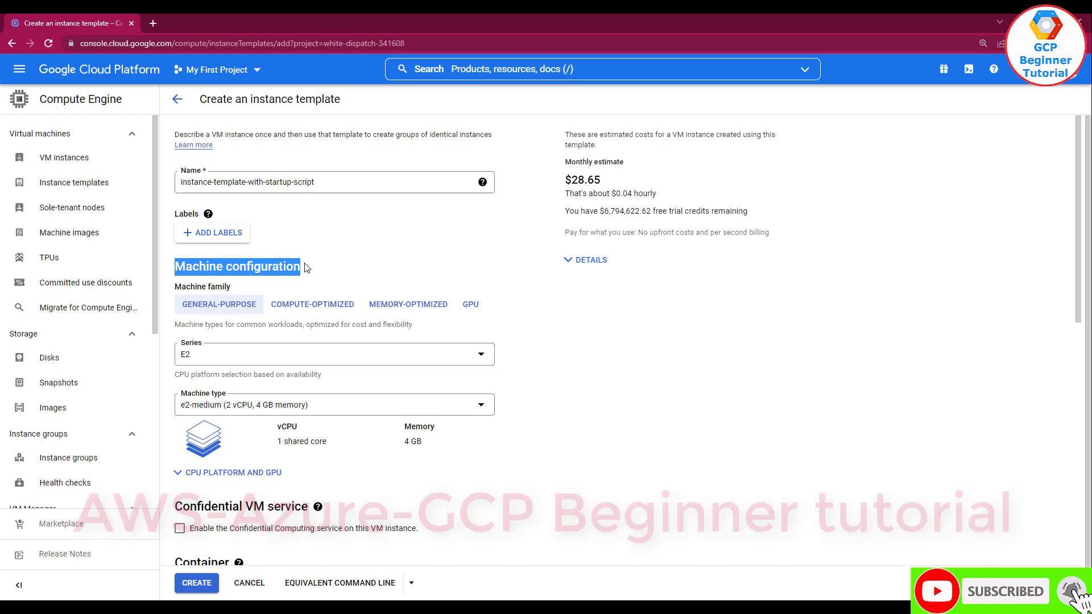
left_click(177, 290)
triple_click(177, 289)
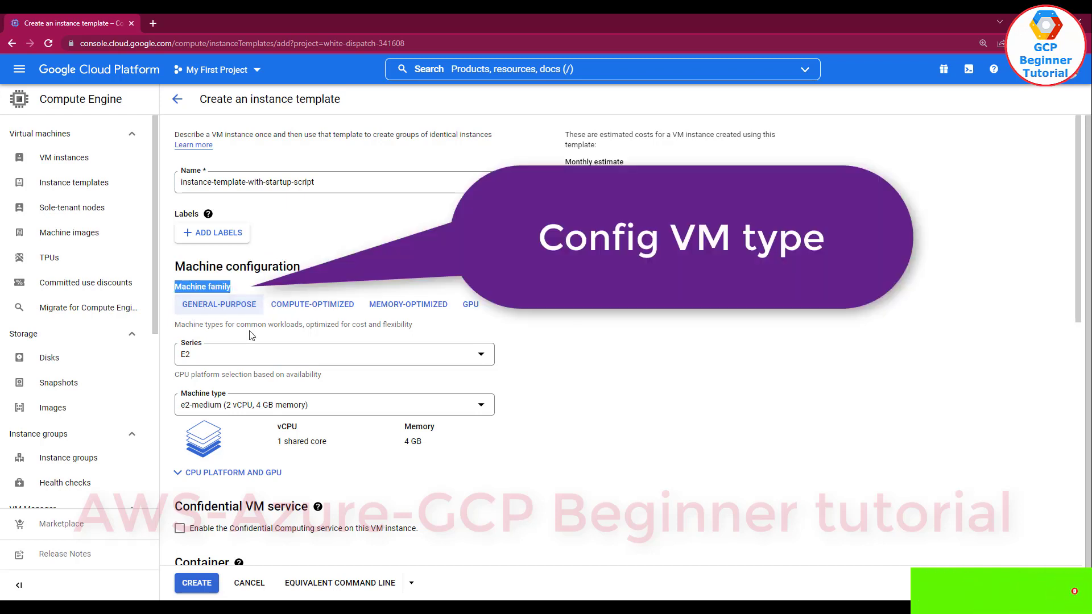
left_click(241, 352)
left_click(235, 400)
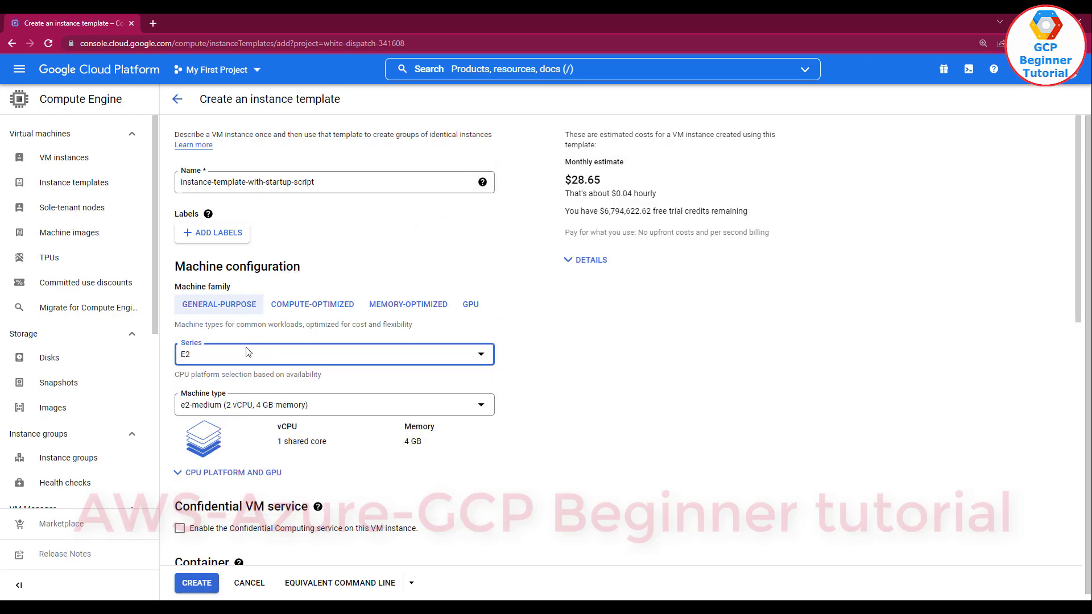
Set the machine type to e2-micro (2 vCPU, 1 GB memory).
scroll(205, 405, "down", 1)
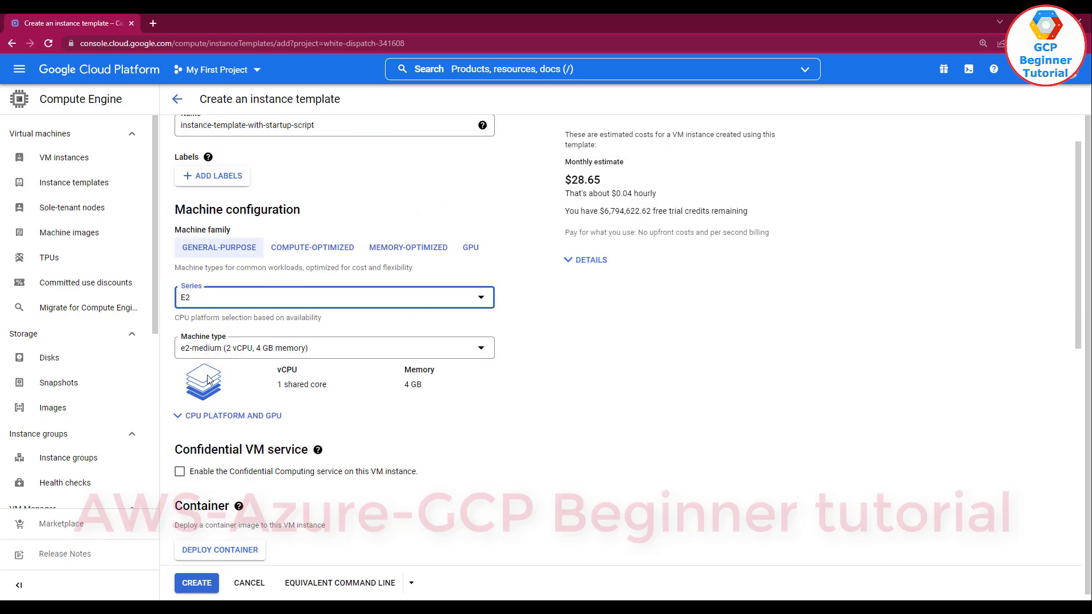
left_click_drag(181, 339, 223, 342)
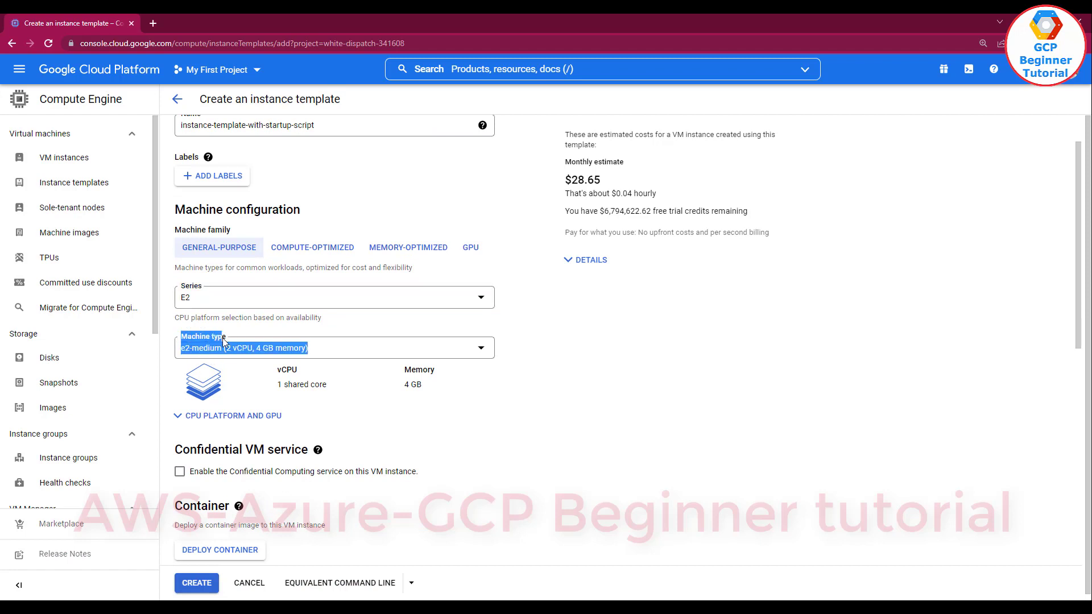
left_click(248, 353)
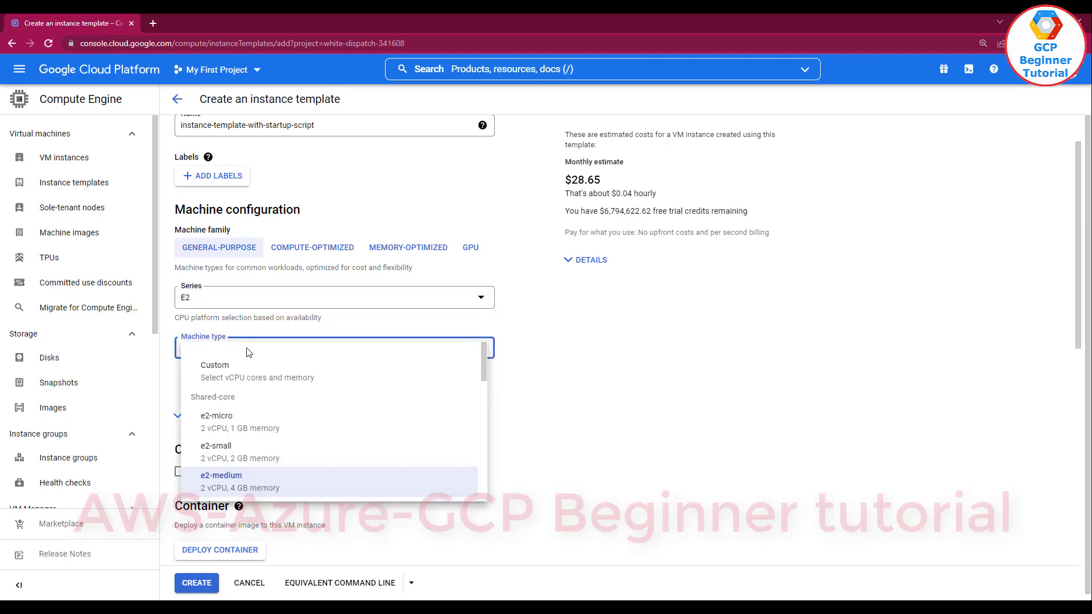
left_click(243, 410)
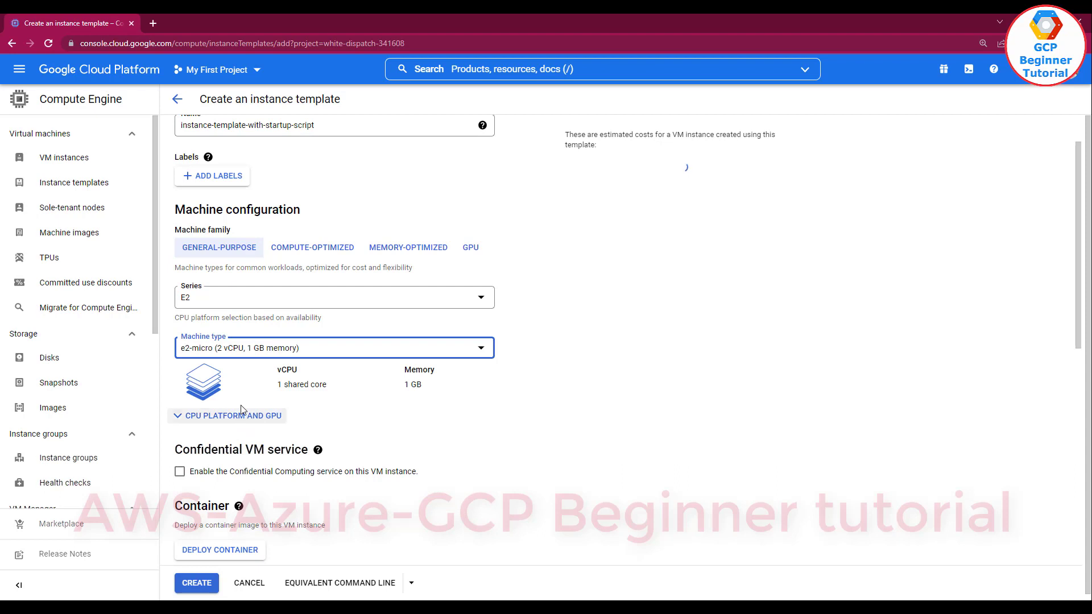
Review the boot disk's name, type, size and image in the template form.
scroll(241, 410, "down", 2)
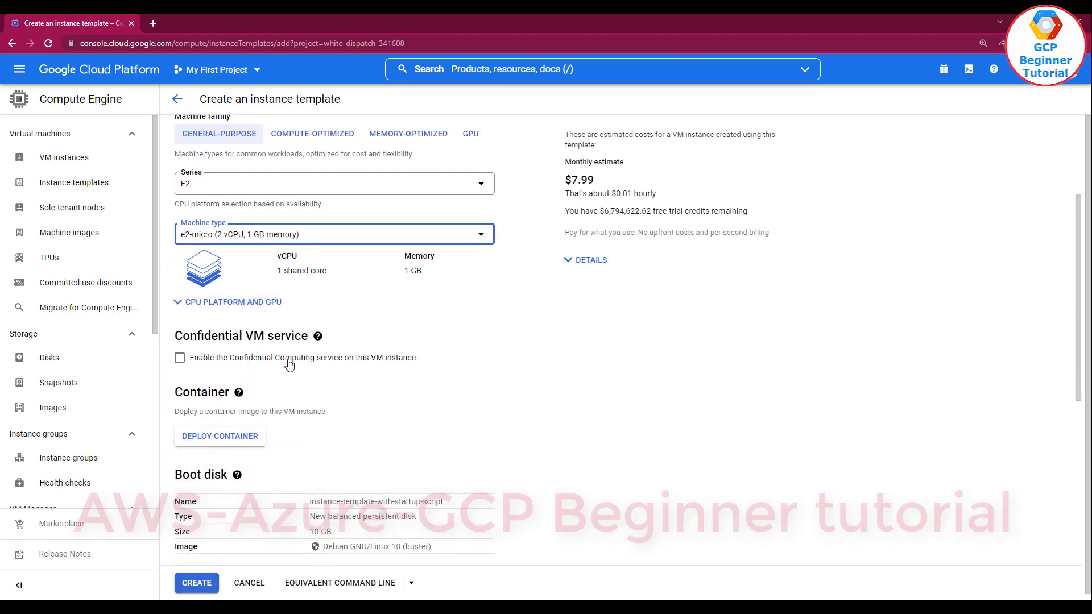
scroll(281, 364, "down", 2)
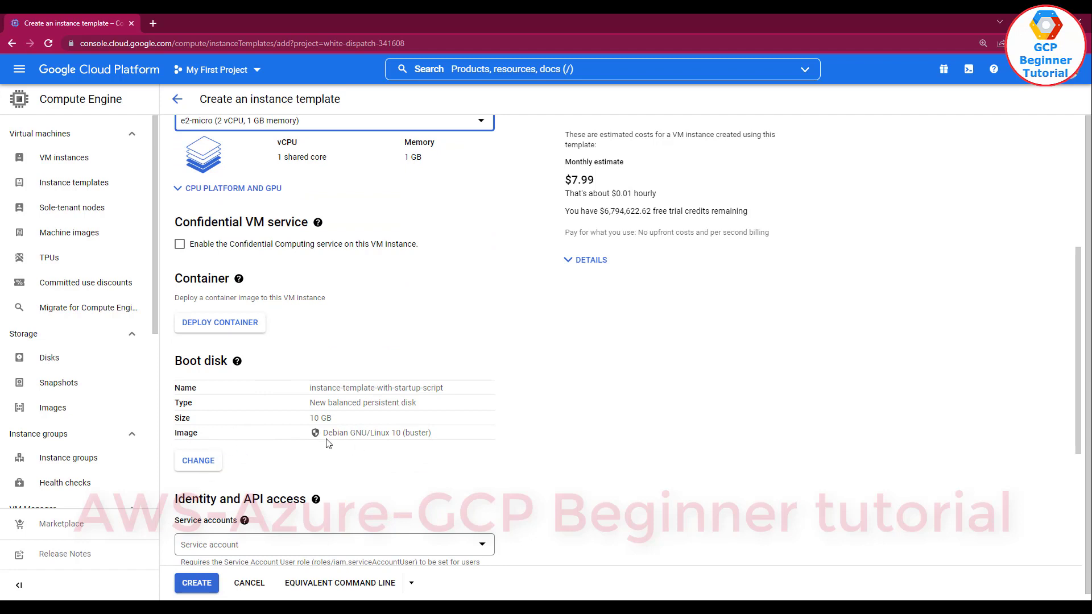
left_click_drag(171, 356, 227, 359)
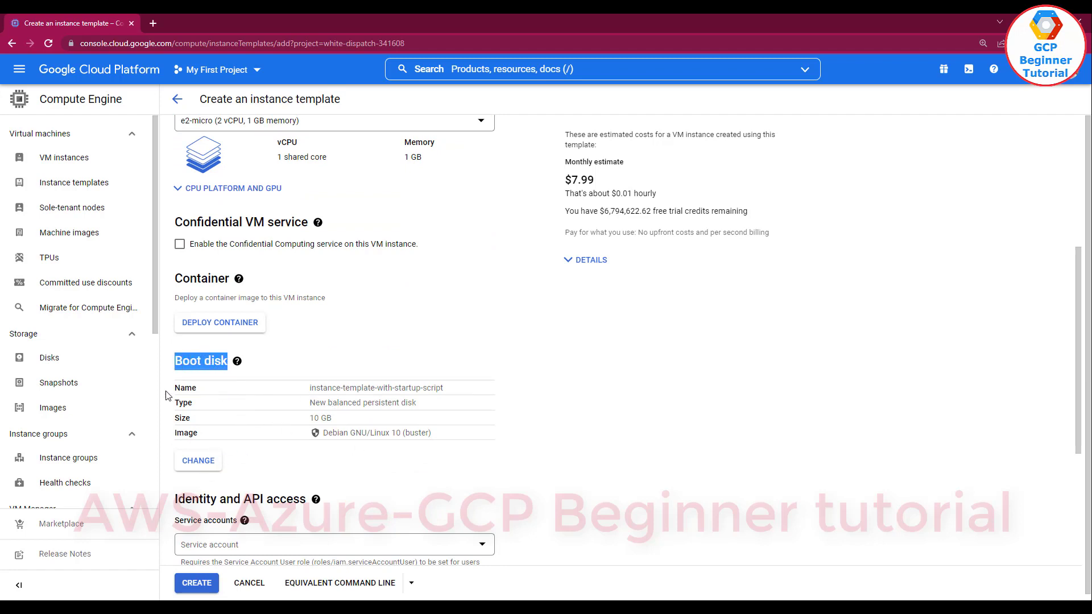
left_click_drag(162, 395, 203, 394)
left_click(305, 393)
left_click_drag(304, 393, 381, 403)
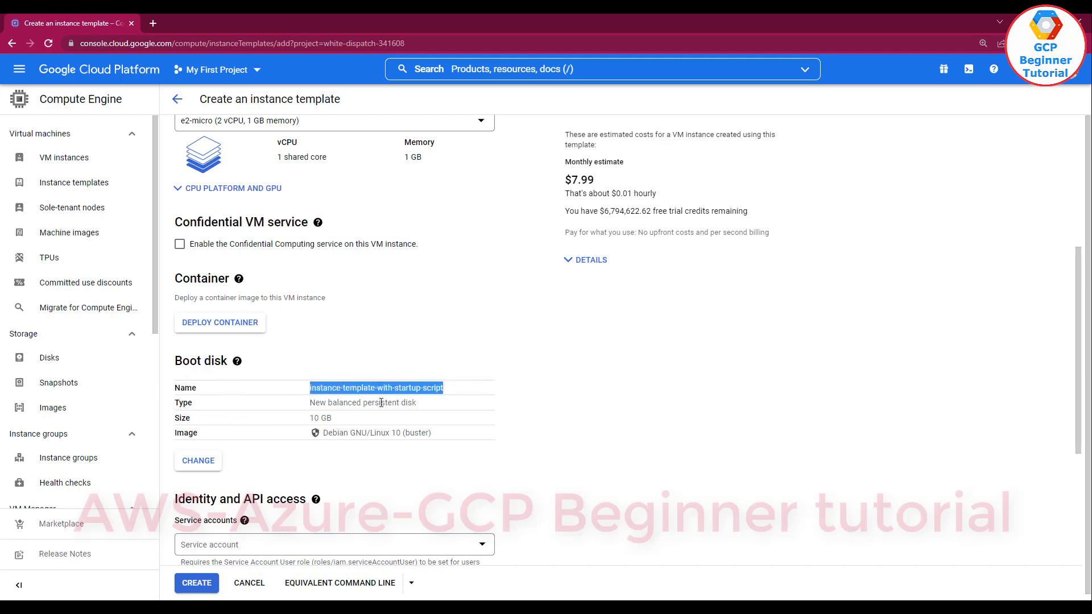
left_click_drag(177, 400, 417, 402)
left_click_drag(172, 428, 333, 419)
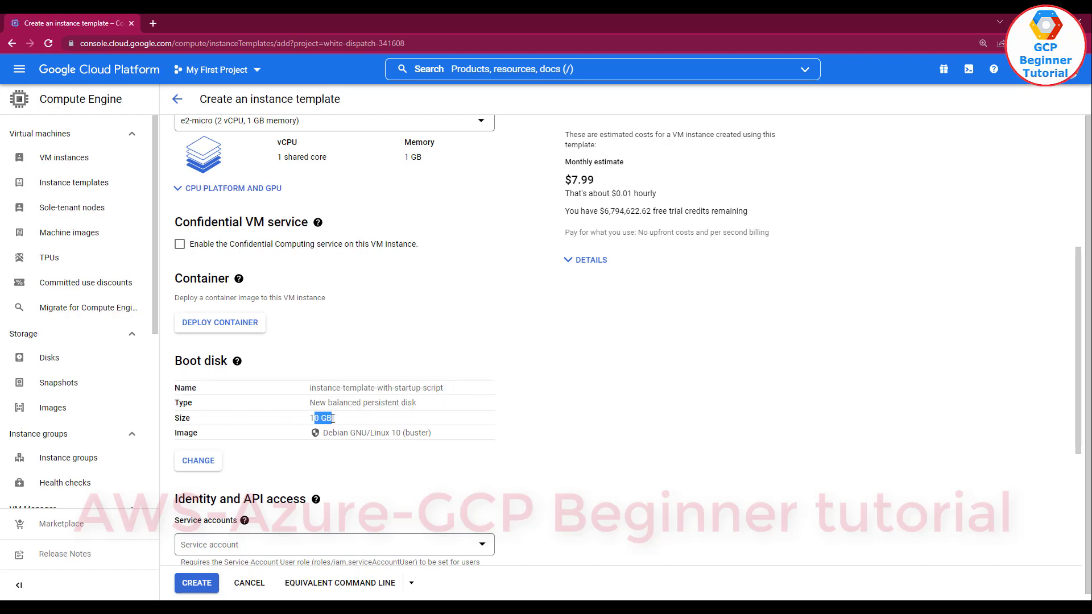
left_click(303, 425)
left_click_drag(309, 487, 326, 487)
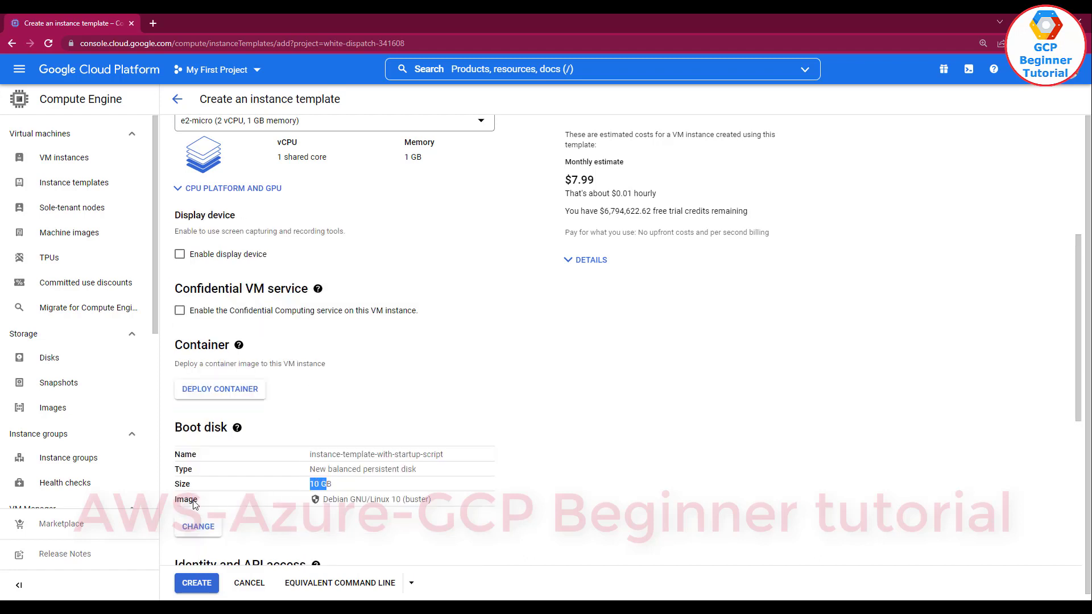
scroll(170, 500, "down", 2)
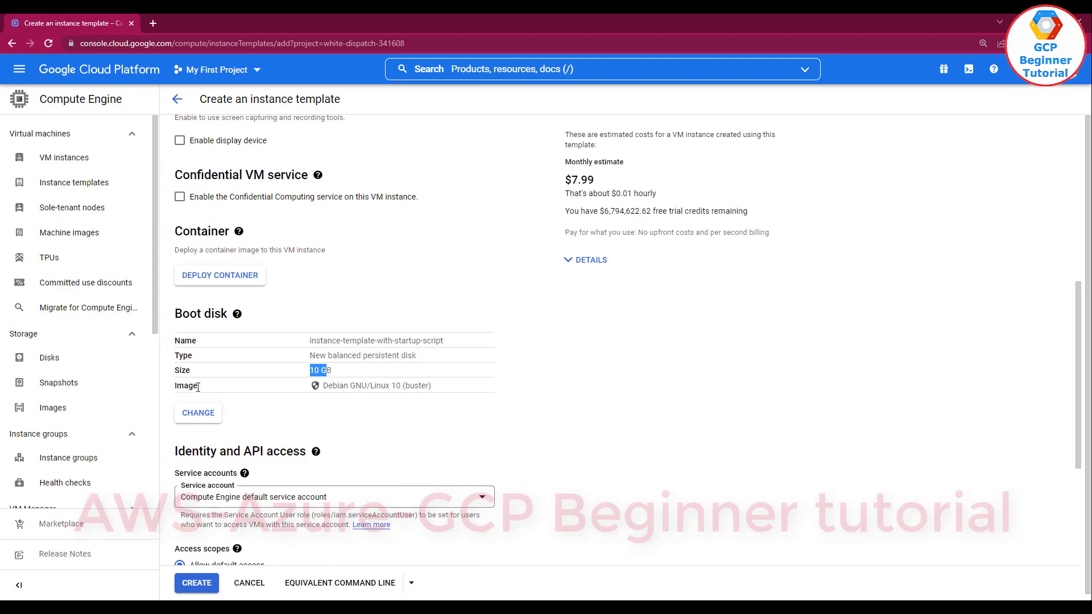
Select Debian as the boot disk's operating system, apply the boot disk settings and check the chosen image.
left_click_drag(198, 387, 160, 395)
left_click(200, 413)
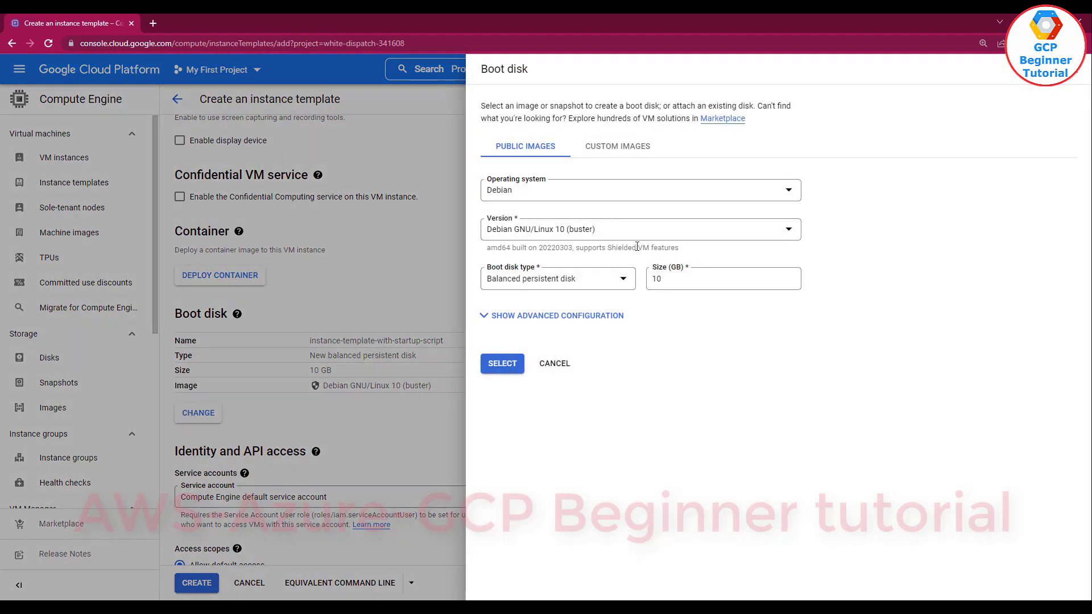
left_click(619, 194)
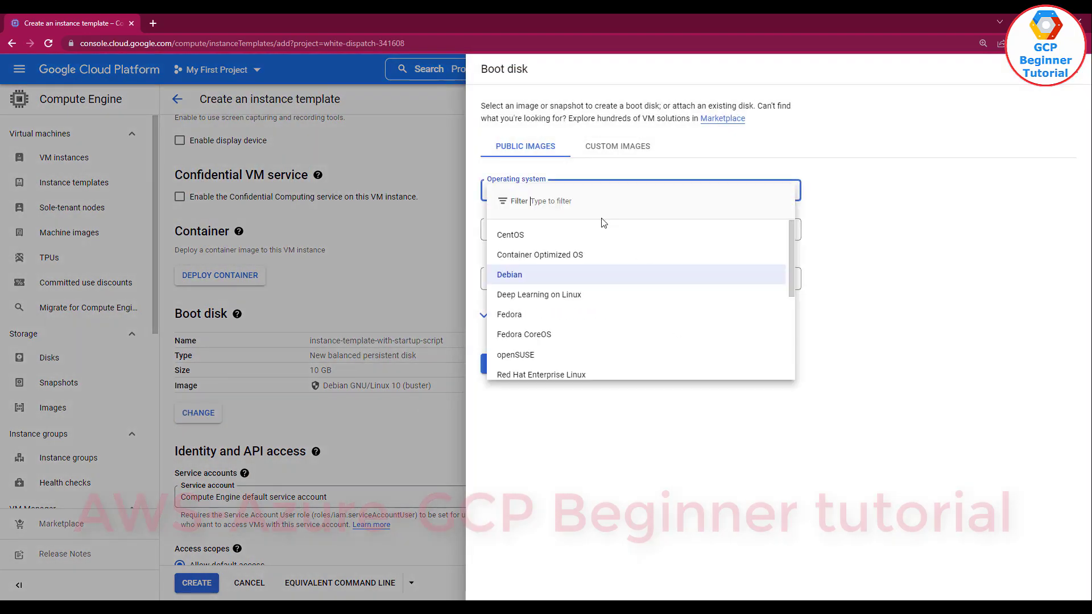
scroll(560, 276, "down", 3)
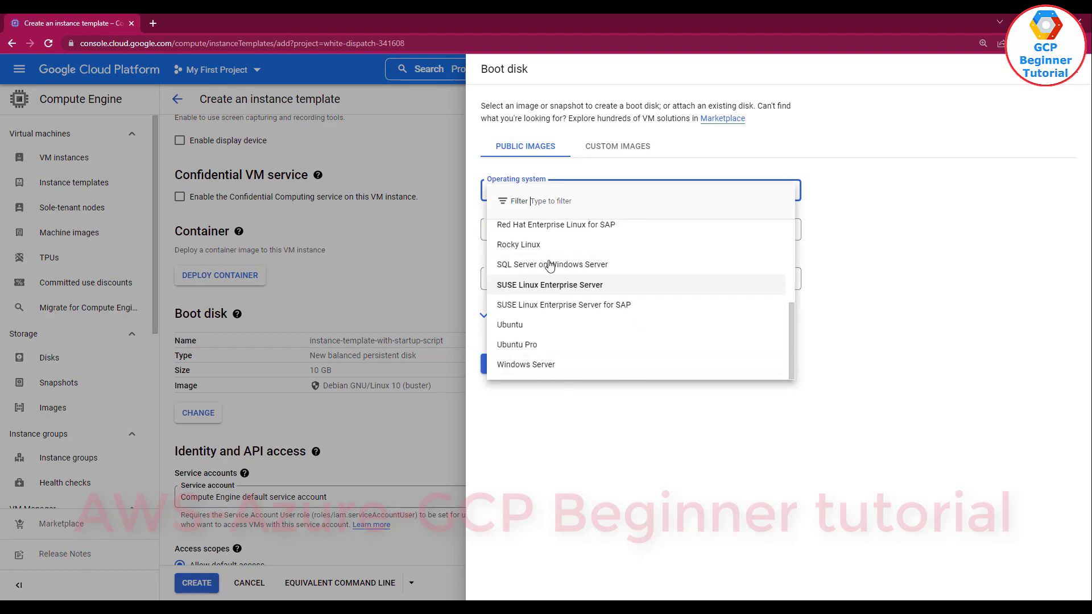
scroll(548, 267, "up", 3)
scroll(526, 277, "up", 1)
left_click(524, 275)
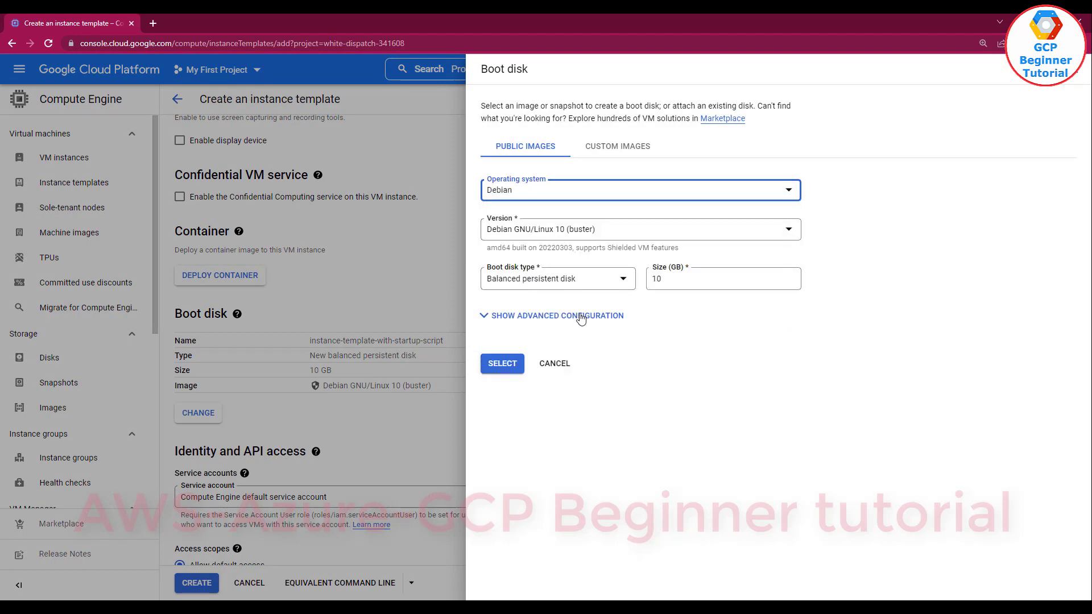
left_click(506, 370)
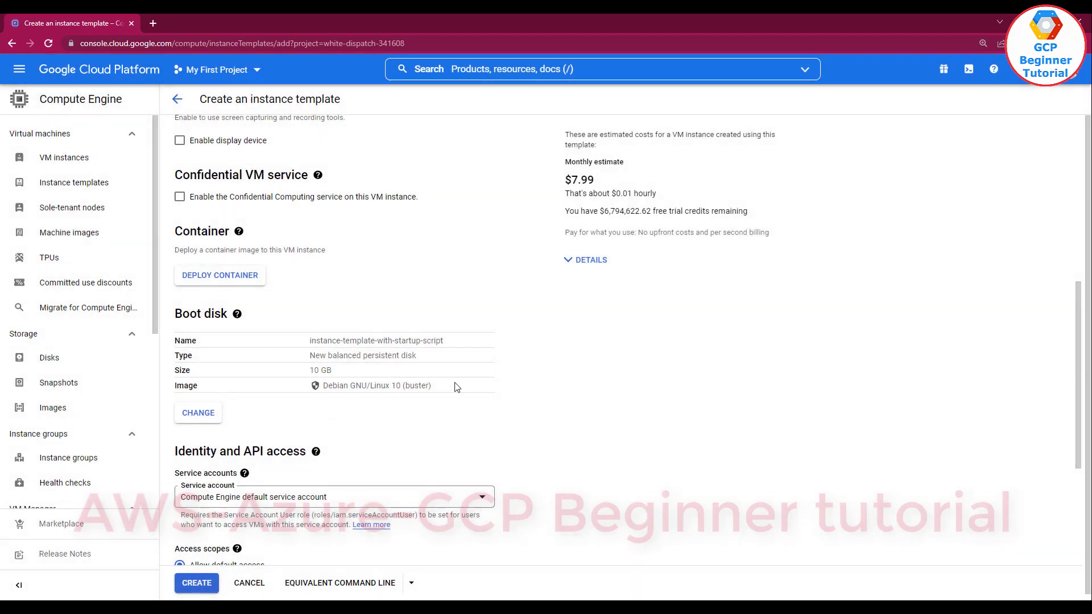
left_click_drag(431, 386, 325, 386)
left_click(400, 396)
double_click(338, 388)
left_click(348, 416)
Select the Compute Engine default service account for the template's identity and API access.
scroll(351, 409, "down", 2)
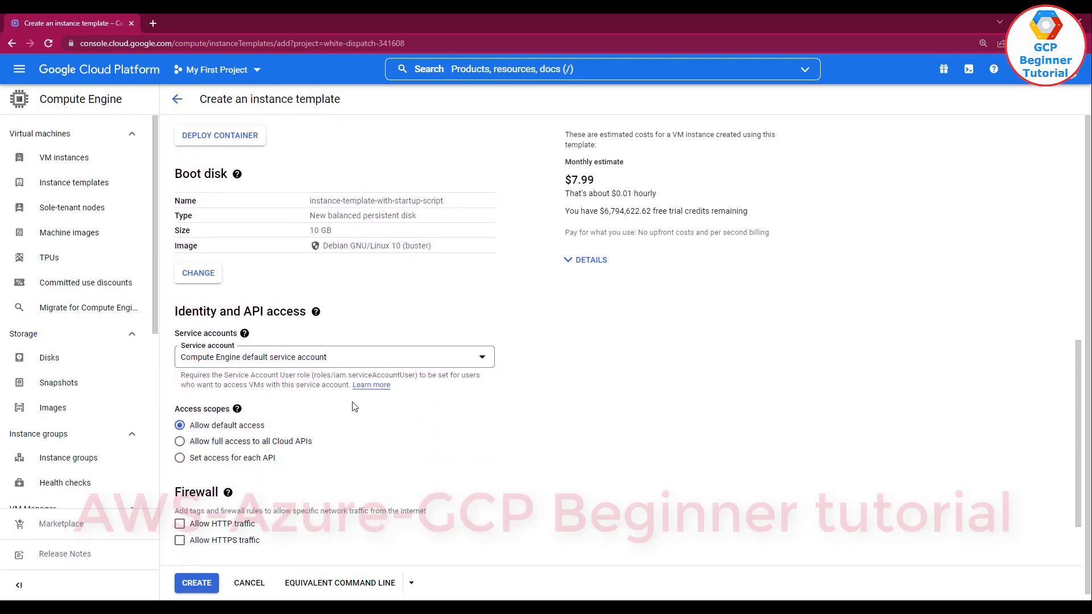
scroll(355, 406, "down", 1)
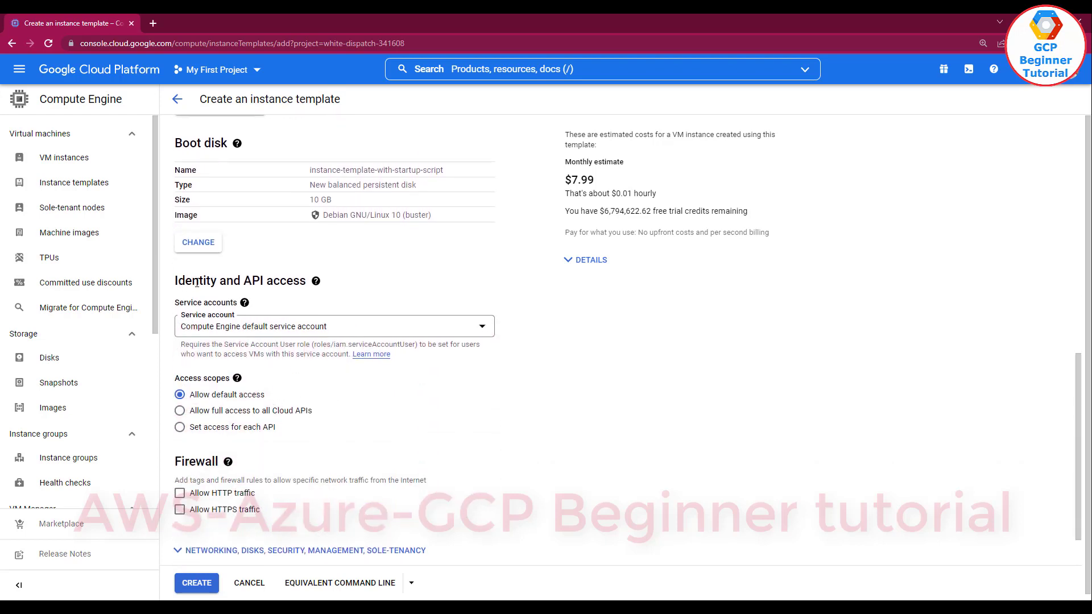
scroll(202, 281, "down", 1)
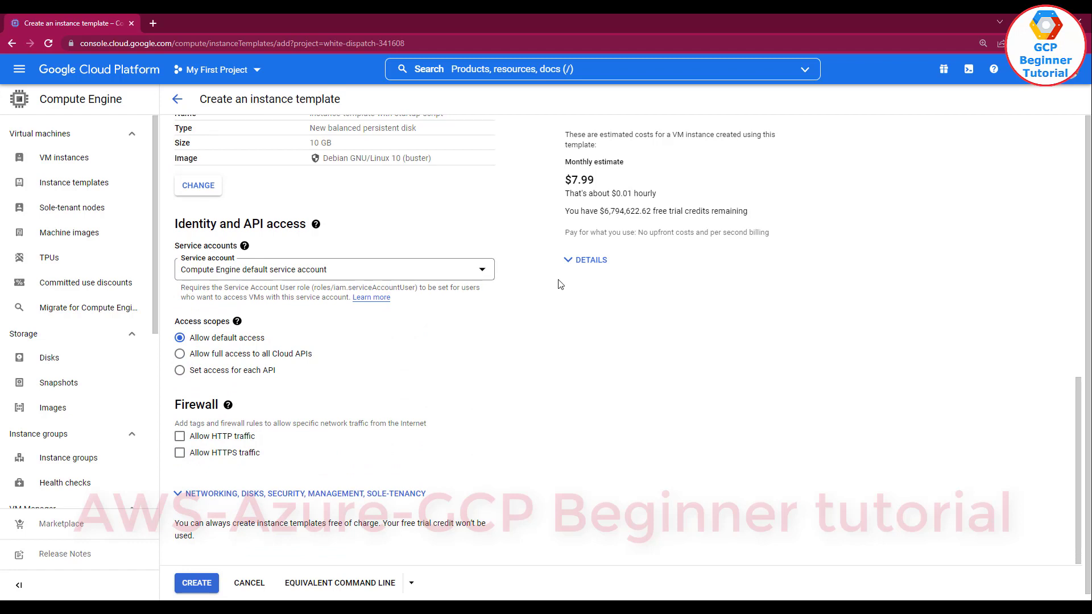
left_click(473, 280)
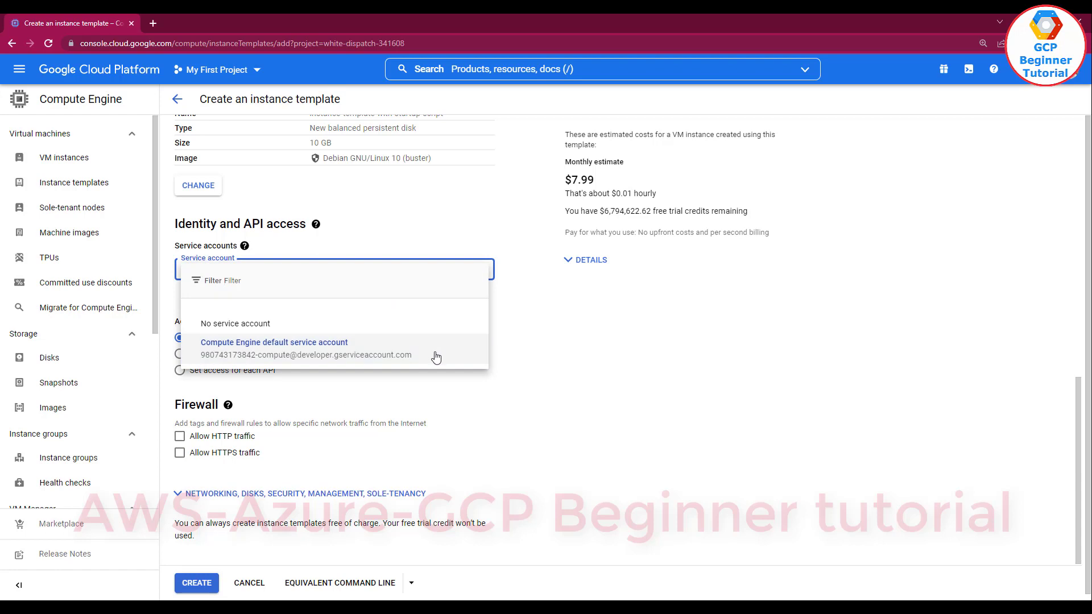
left_click(336, 354)
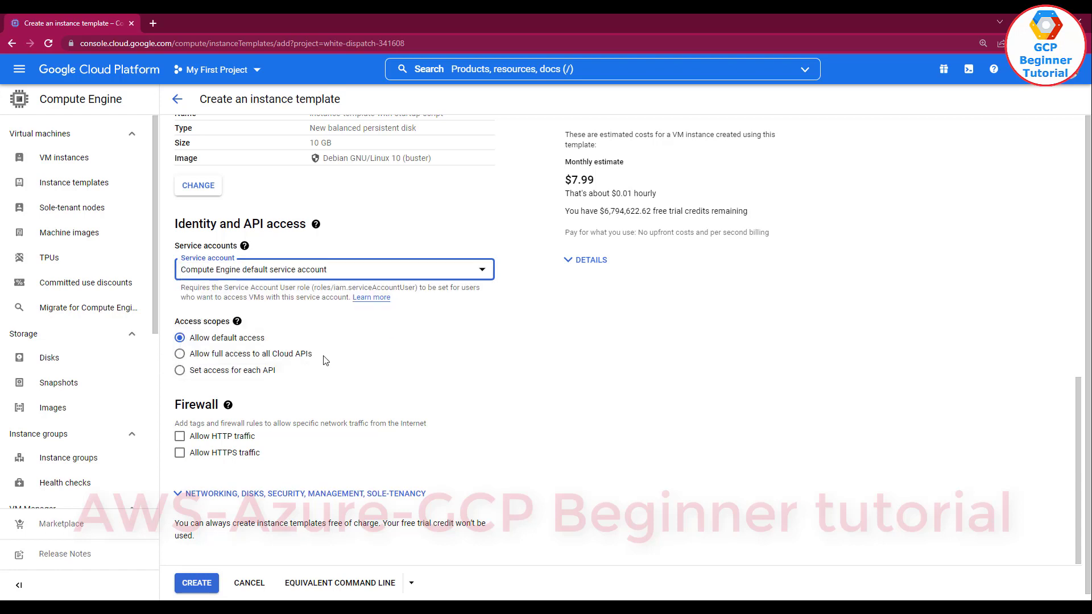
Allow HTTP traffic through the firewall and expand the networking, disks, security, management and sole-tenancy options.
scroll(325, 360, "down", 1)
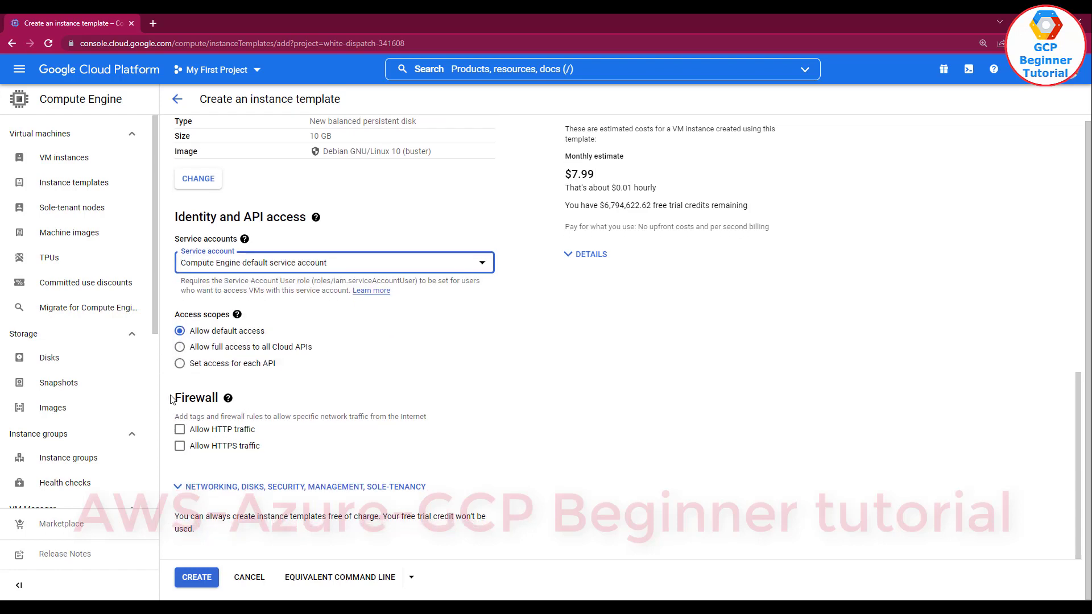
left_click_drag(172, 400, 219, 398)
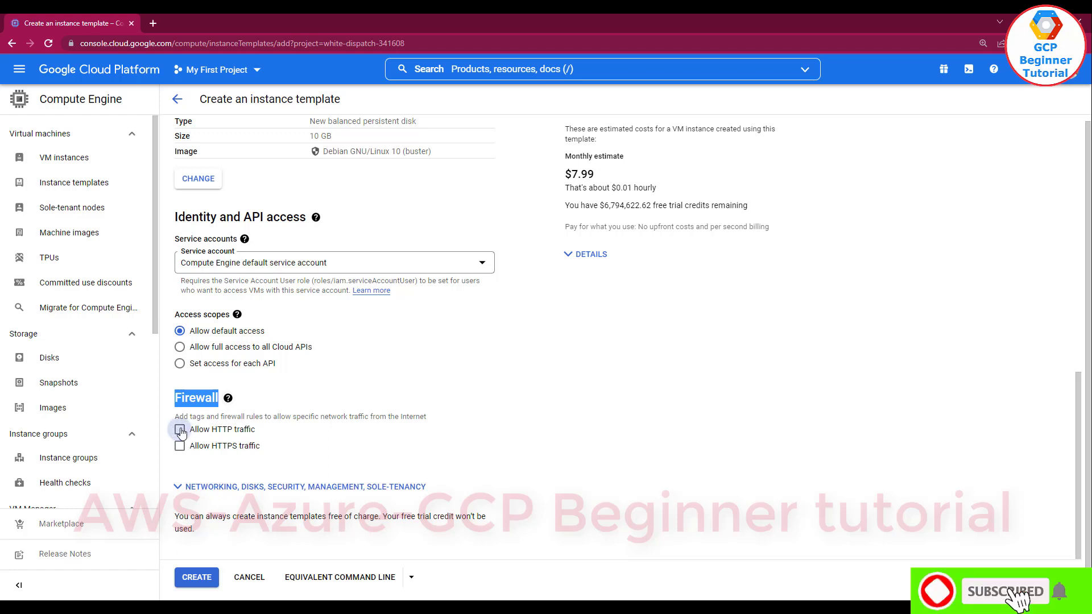
left_click(180, 431)
left_click(264, 487)
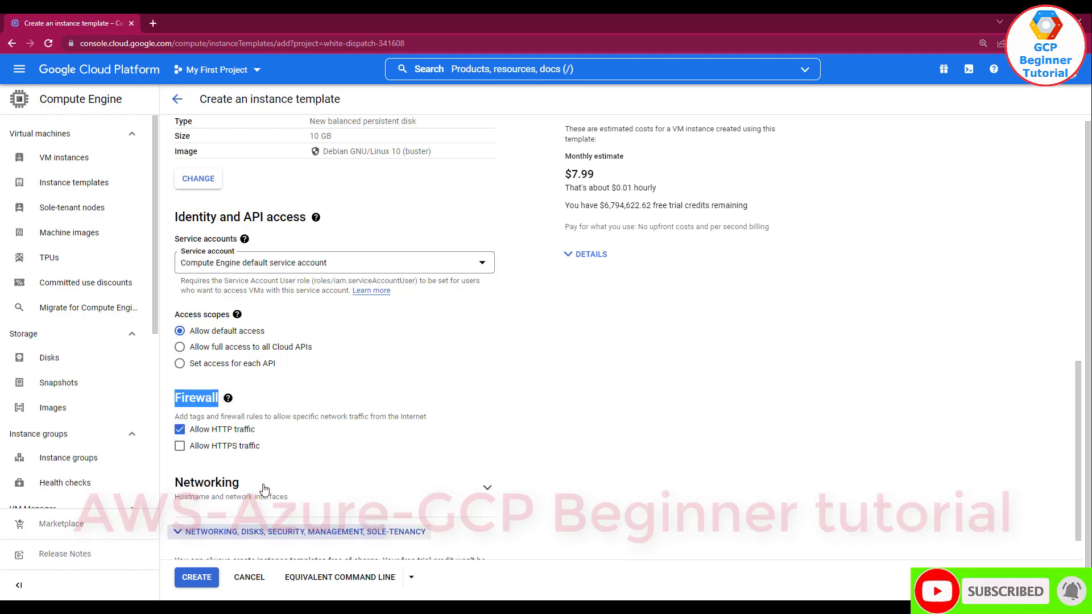
scroll(336, 348, "down", 4)
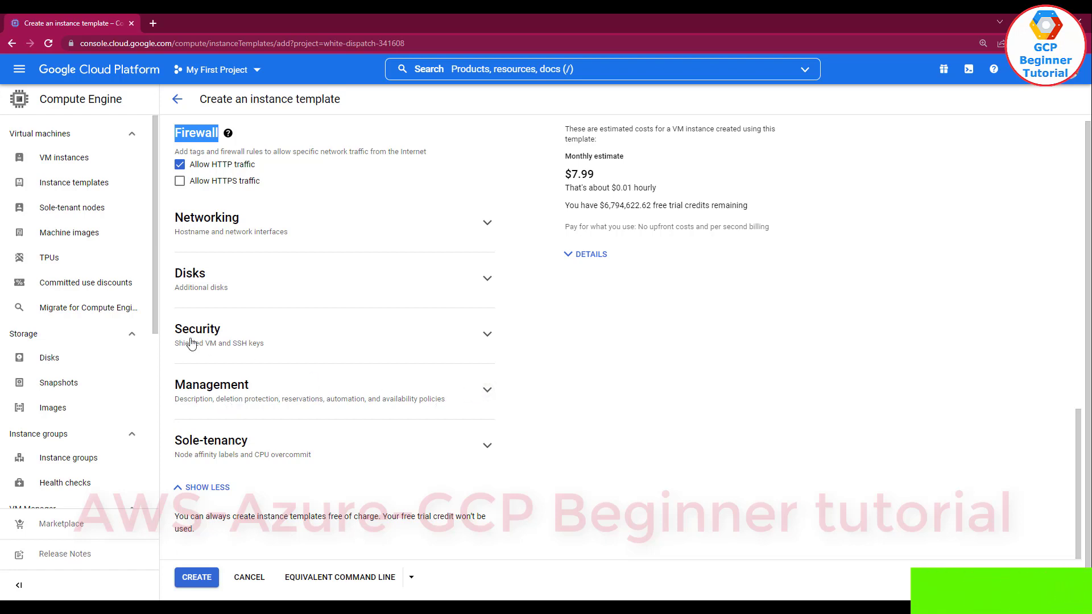
Expand the Management and Security sections of the template form and look over the Shielded VM and VM access settings.
left_click(485, 390)
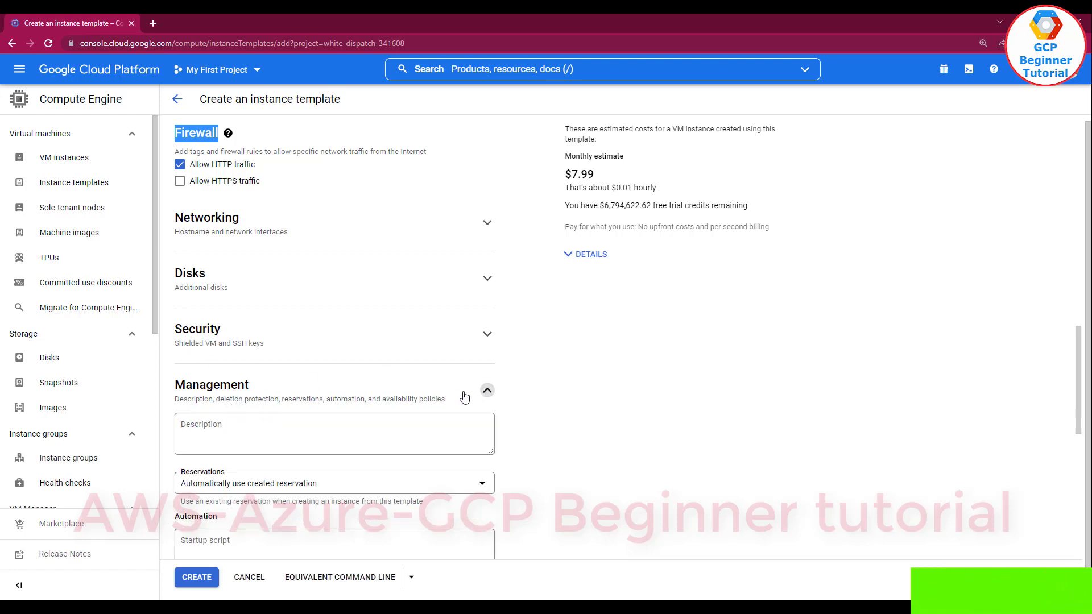
left_click(484, 337)
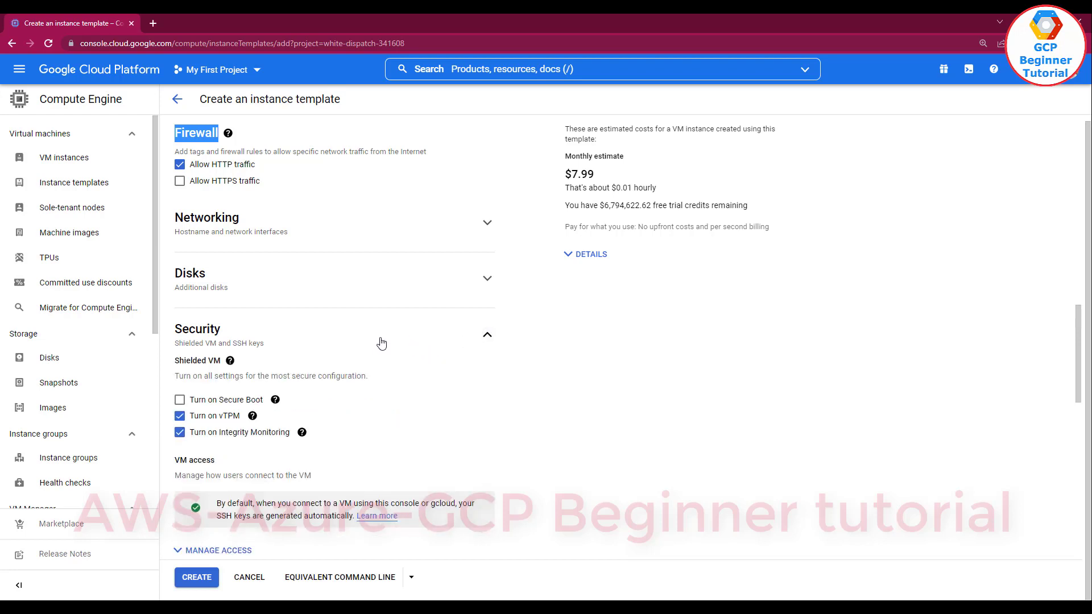
scroll(378, 351, "down", 1)
scroll(378, 352, "down", 1)
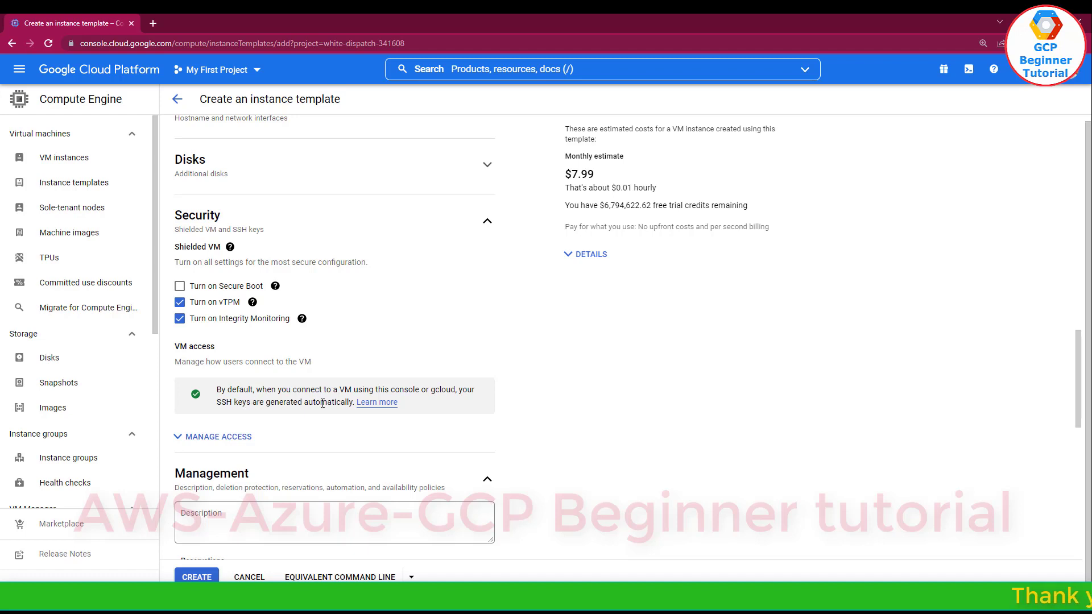
scroll(282, 345, "down", 4)
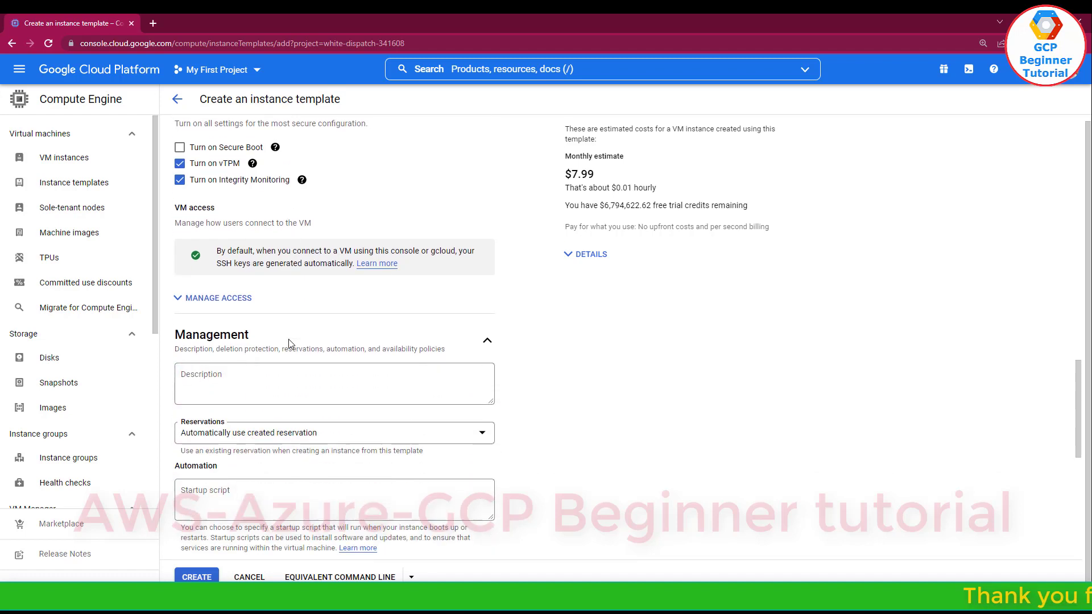
Copy the bash script that installs apache2 and writes index.html from Notepad into the template's startup script field under Automation.
left_click_drag(228, 378, 161, 381)
double_click(183, 378)
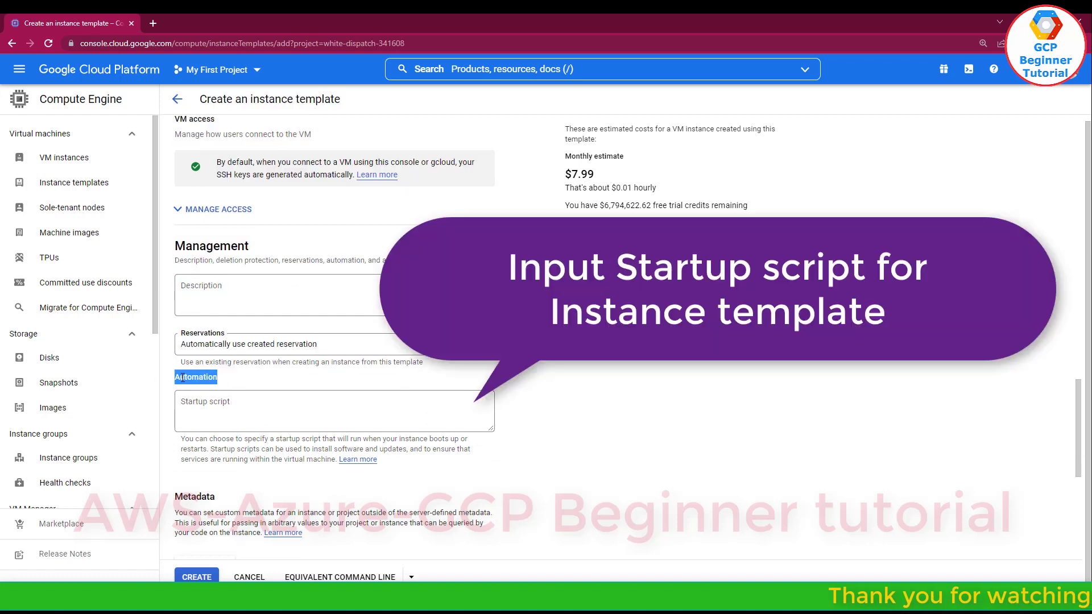
left_click(200, 404)
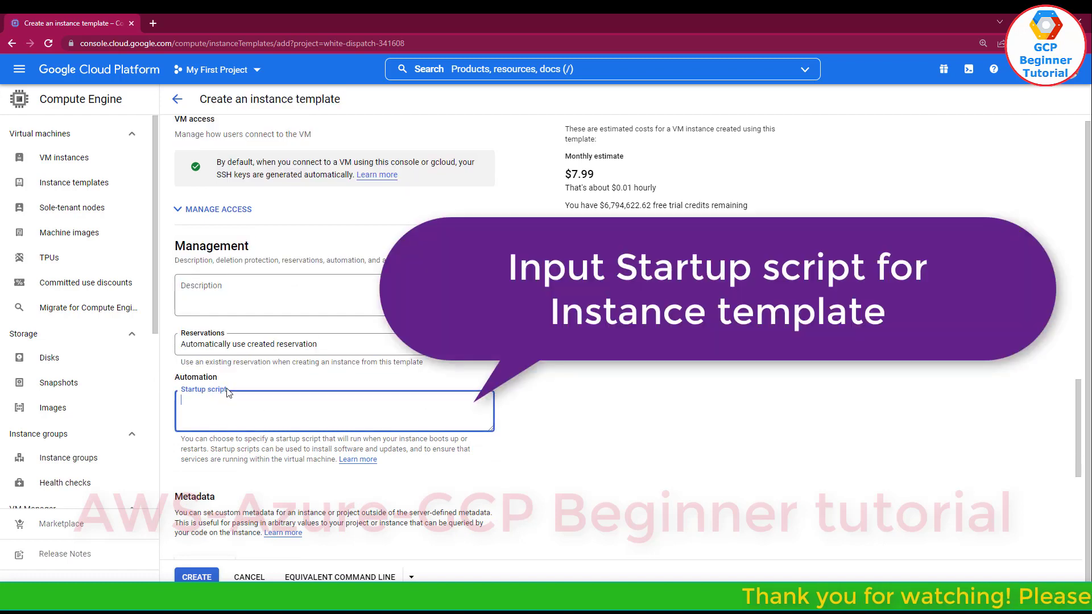
double_click(228, 393)
left_click(197, 404)
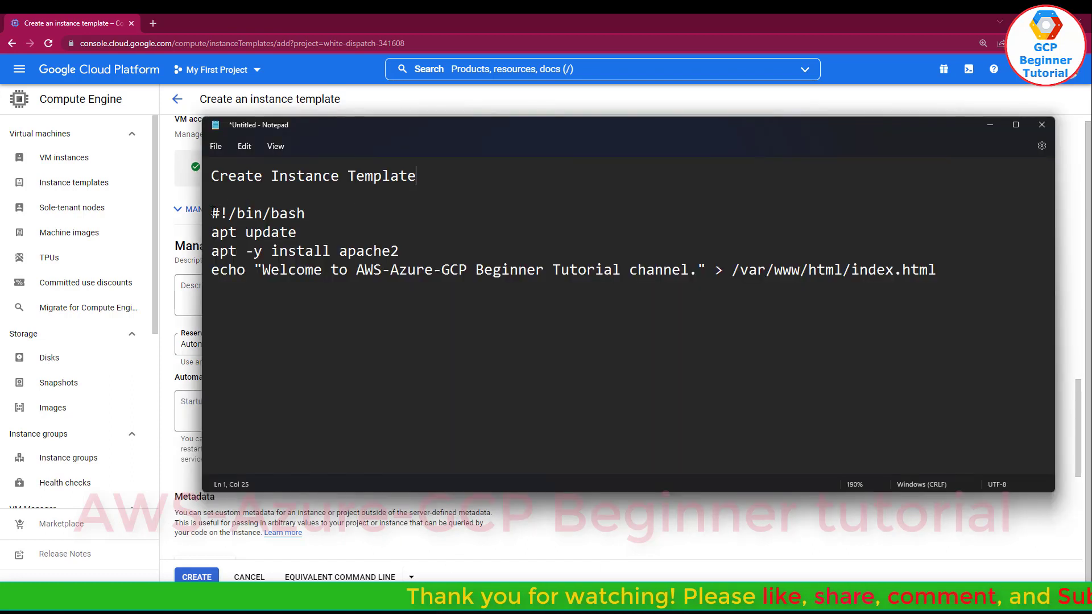
left_click_drag(212, 213, 993, 266)
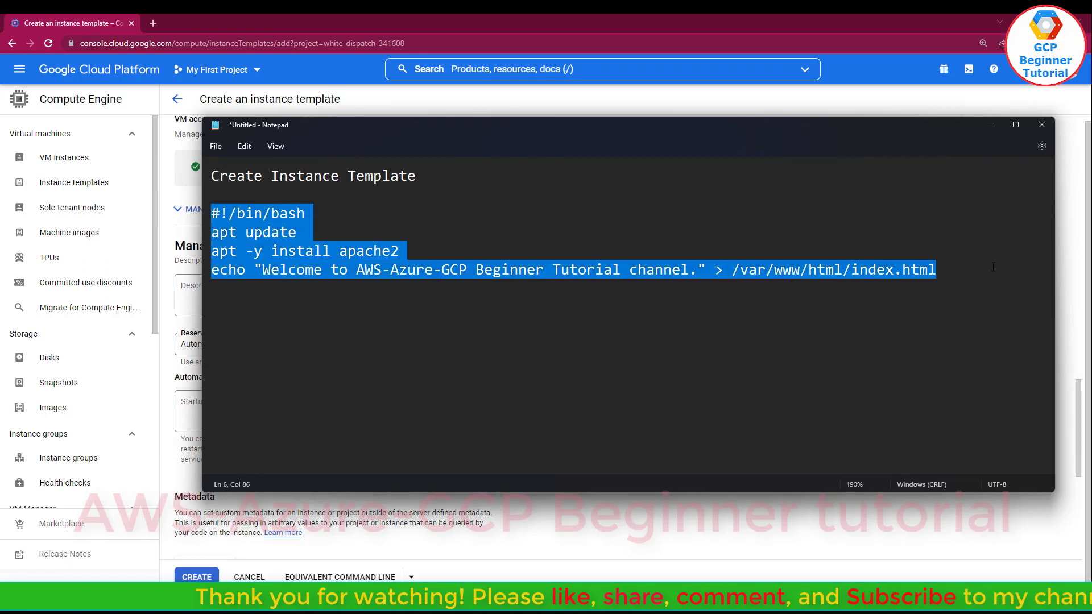
right_click(327, 272)
left_click(356, 322)
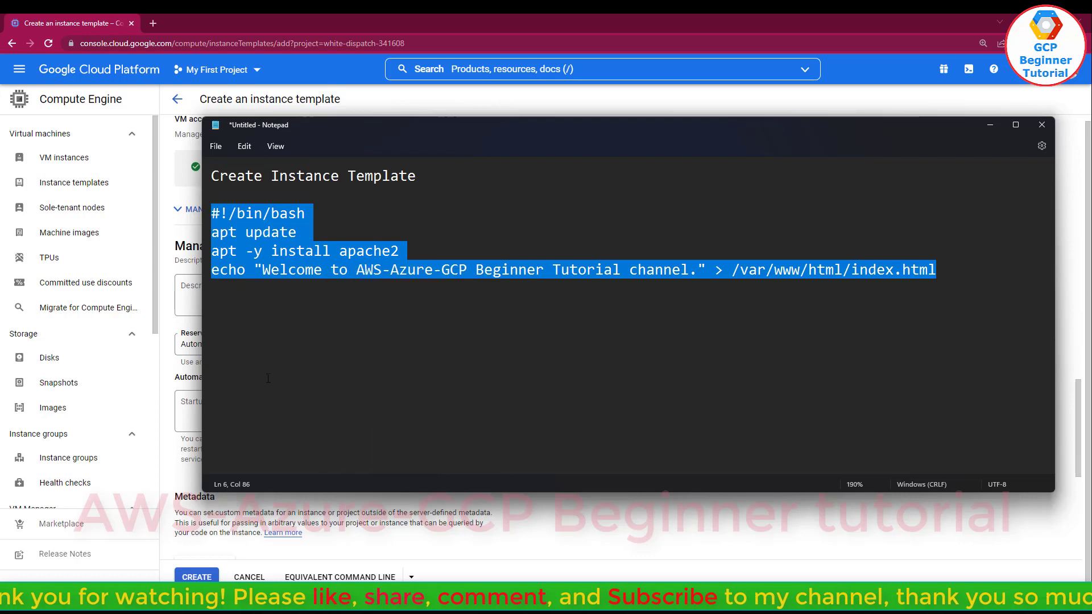
left_click(186, 413)
key("ctrl+v")
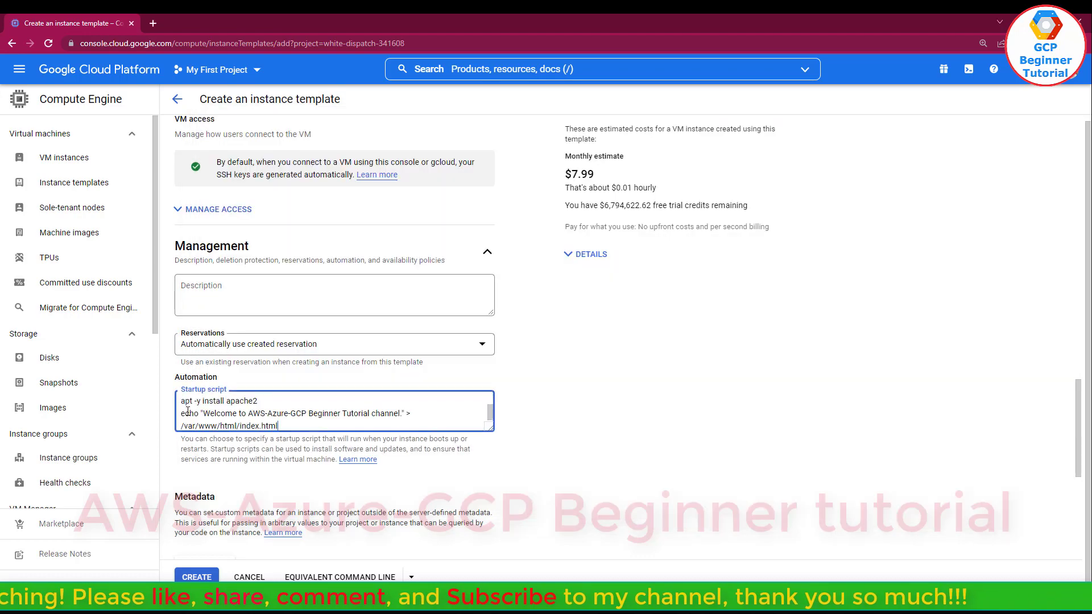
Enlarge the startup script box to show the whole script, and collapse the advanced options after checking the metadata and availability policy.
scroll(201, 407, "up", 1)
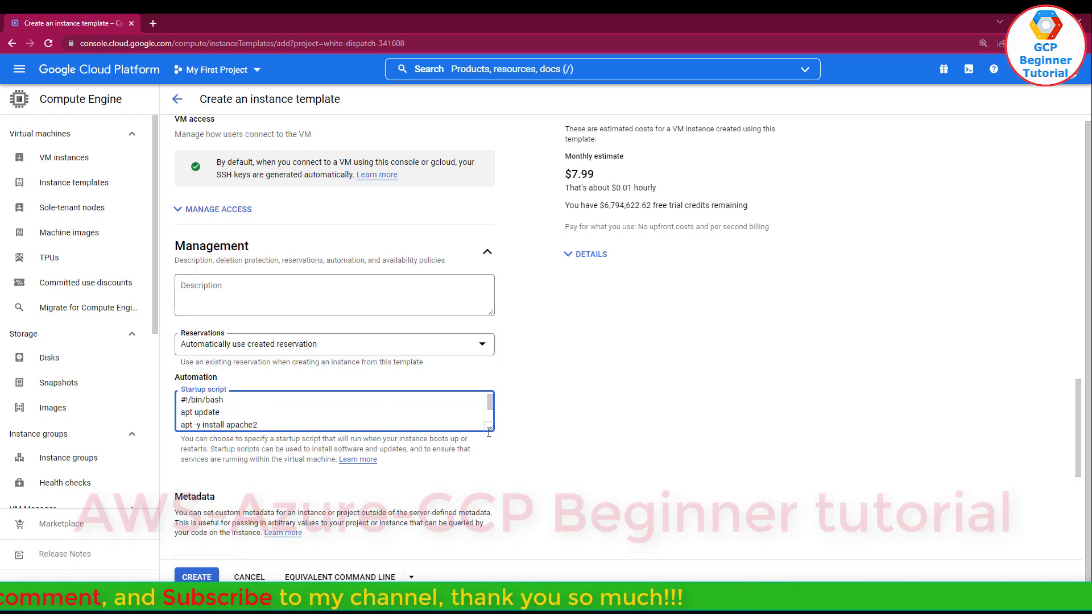
left_click_drag(492, 430, 492, 480)
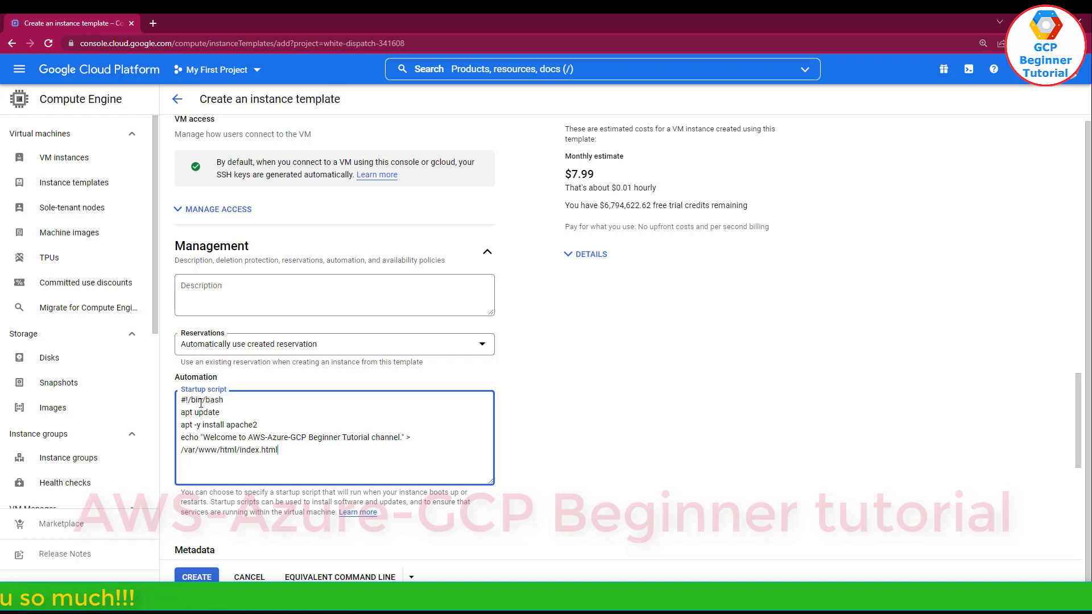
scroll(211, 432, "down", 2)
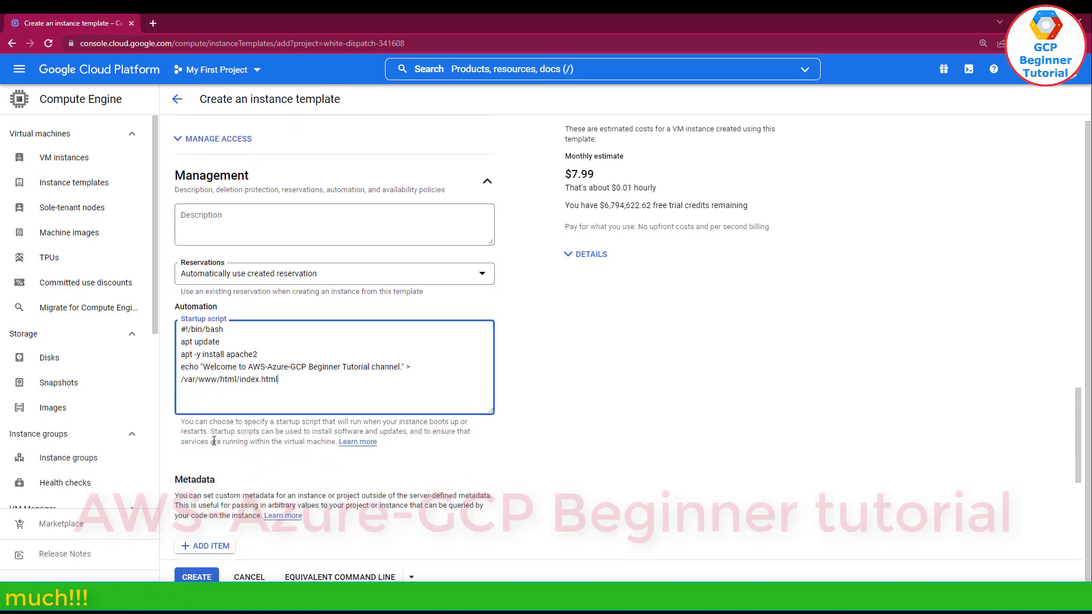
scroll(214, 441, "down", 5)
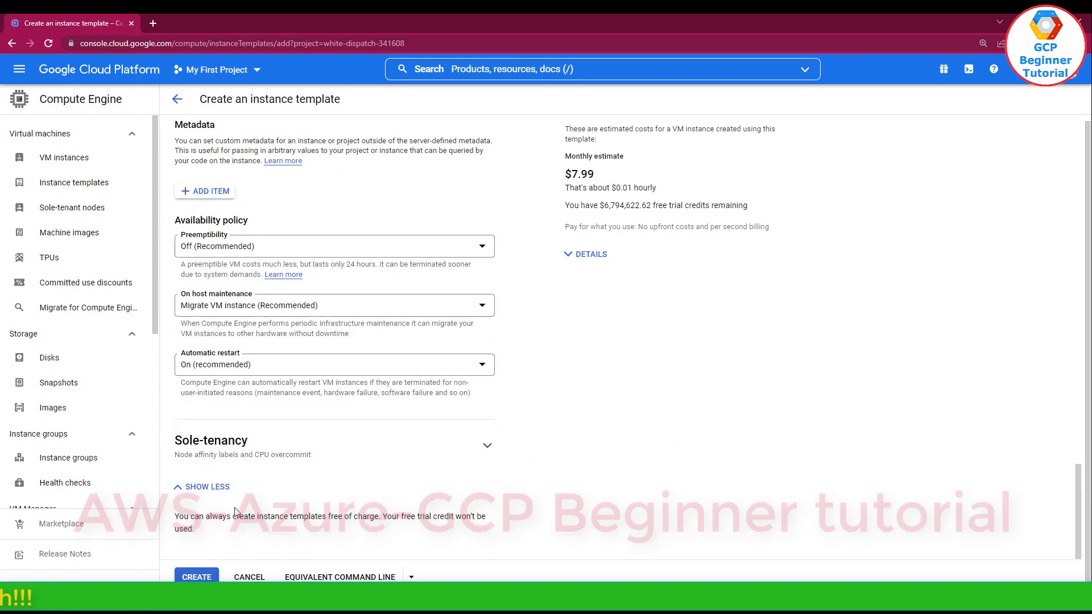
left_click(206, 486)
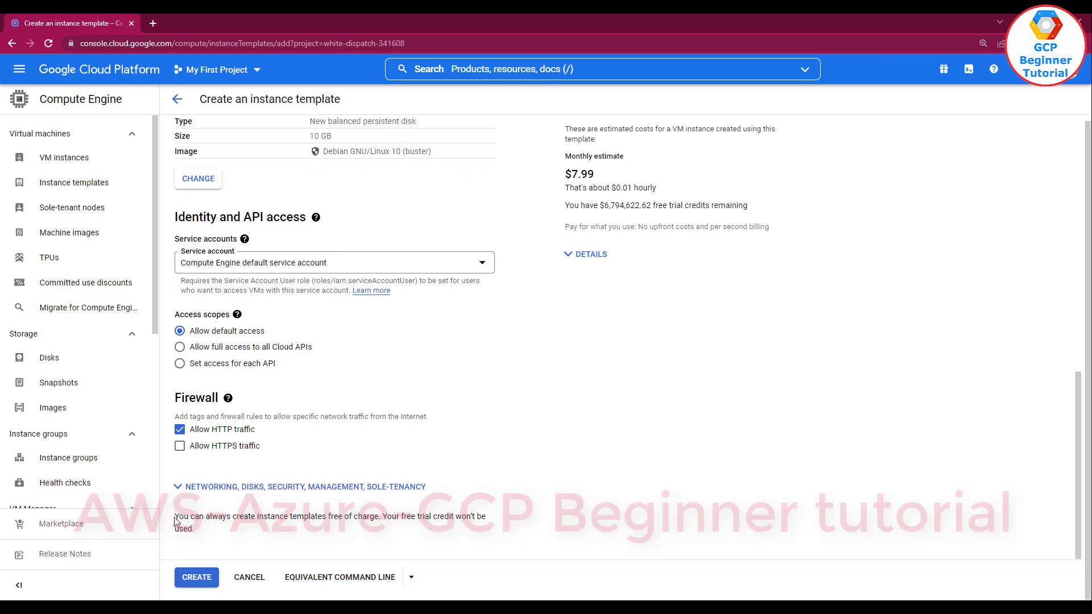
Review the note about instance templates being free of charge and the estimated monthly cost of a VM.
left_click_drag(175, 521, 301, 539)
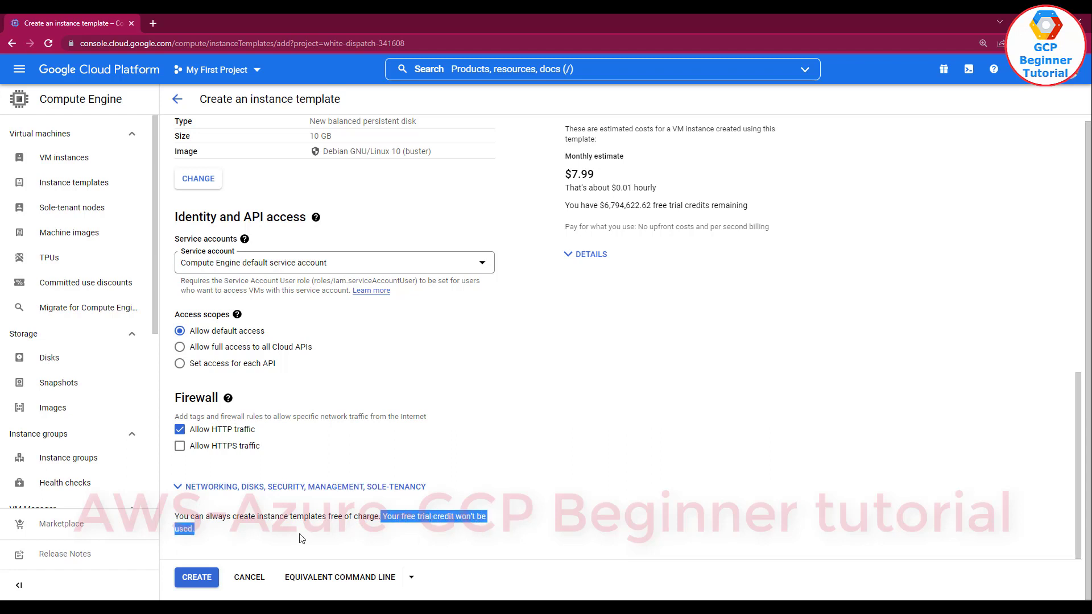
left_click(453, 519)
left_click_drag(459, 519, 474, 520)
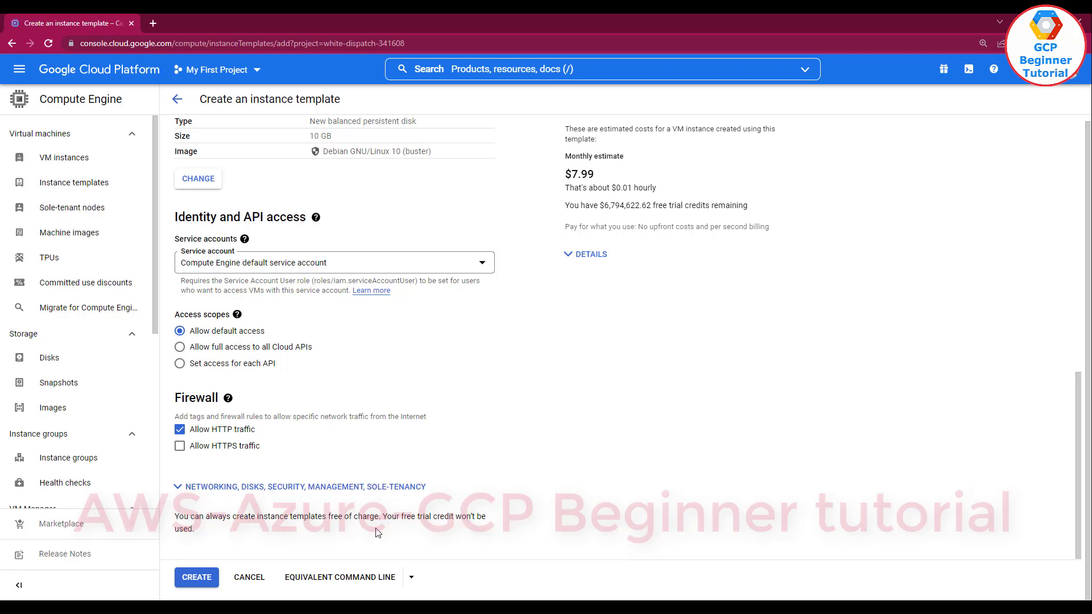
scroll(676, 418, "up", 1)
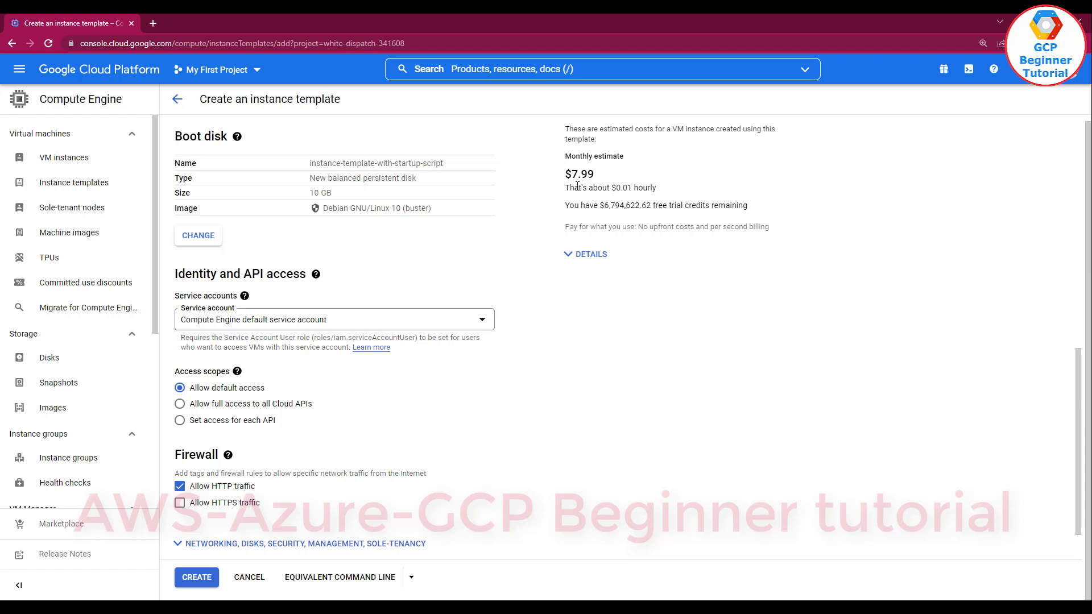
left_click_drag(567, 172, 609, 178)
left_click(606, 186)
scroll(602, 183, "down", 1)
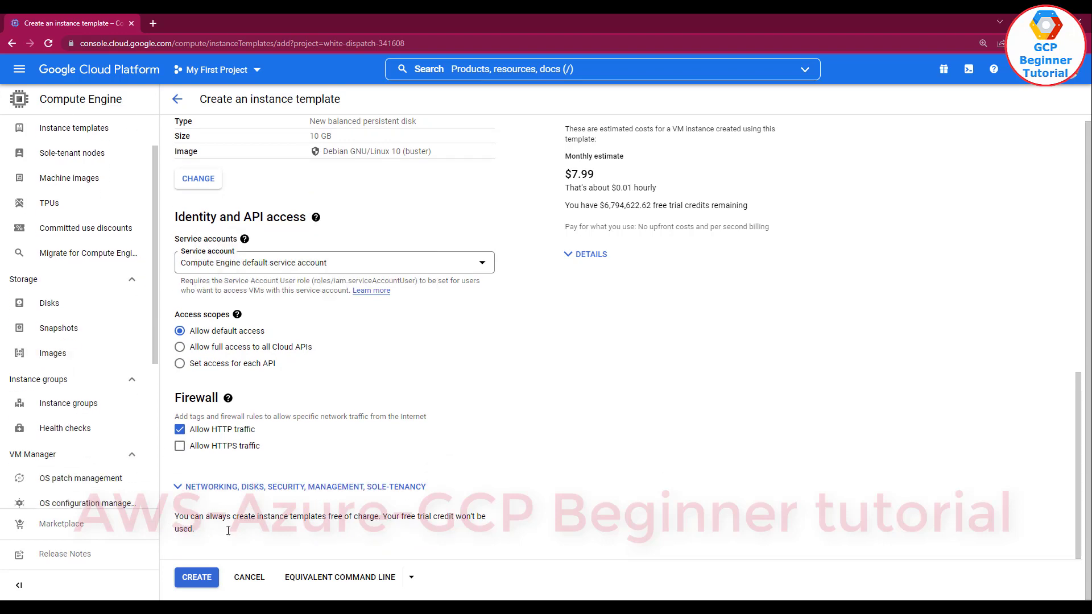
Check the completed form from the name to the firewall settings and create the instance template.
scroll(230, 407, "up", 7)
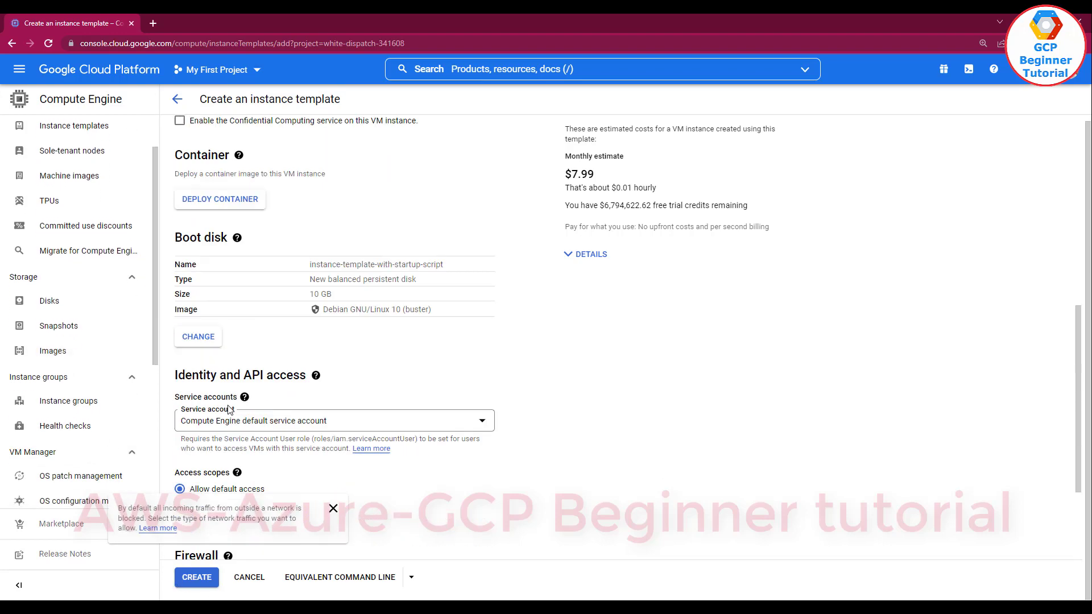
scroll(230, 407, "up", 4)
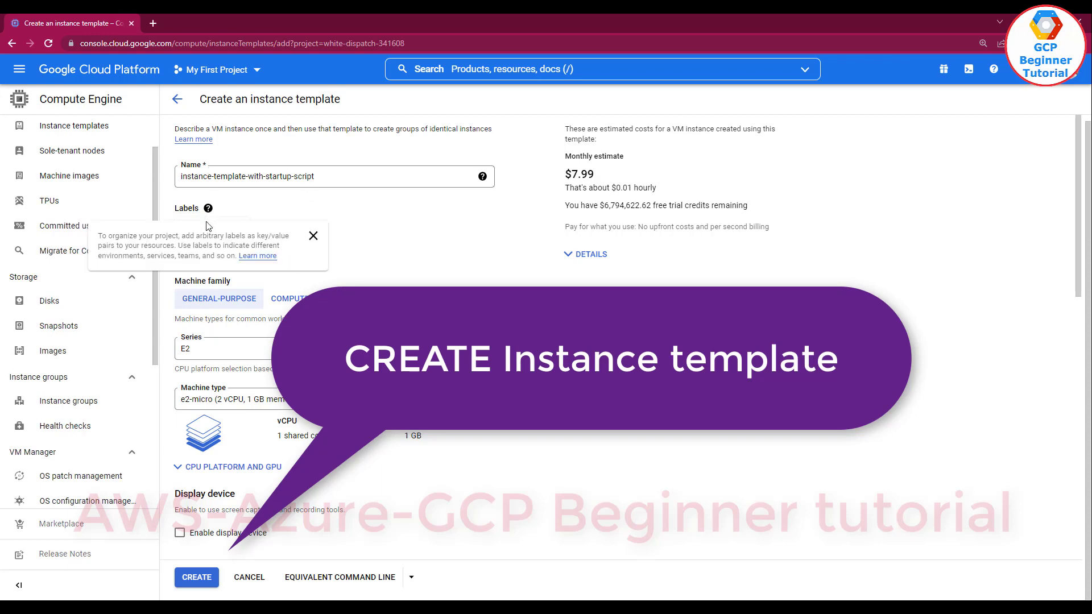
scroll(208, 210, "down", 12)
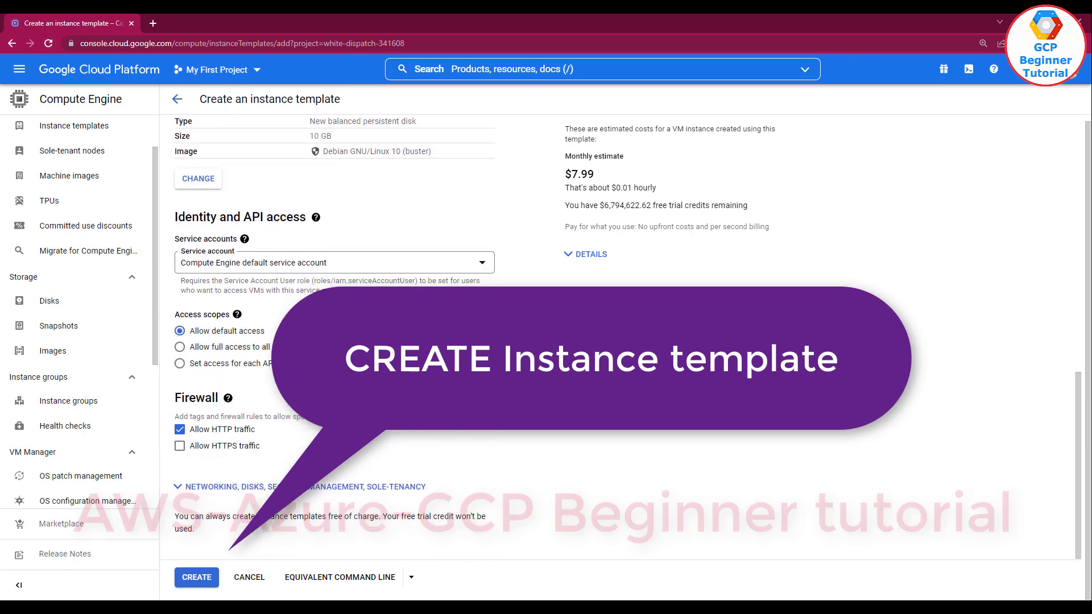
left_click(196, 578)
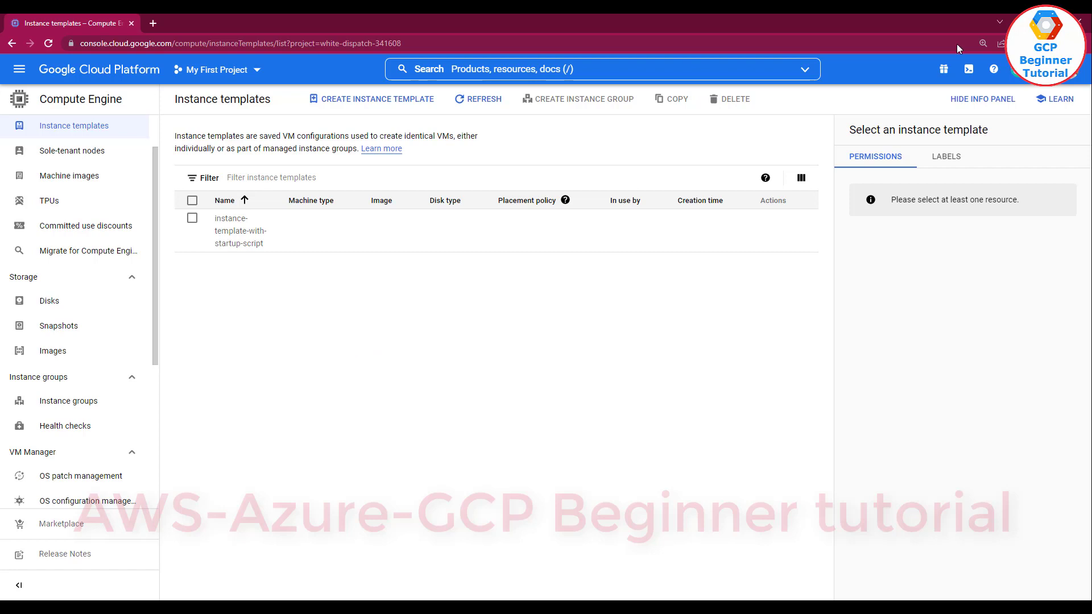
Open instance-template-with-startup-script from the refreshed template list and review its machine, networking, firewall, storage and security details.
left_click(482, 104)
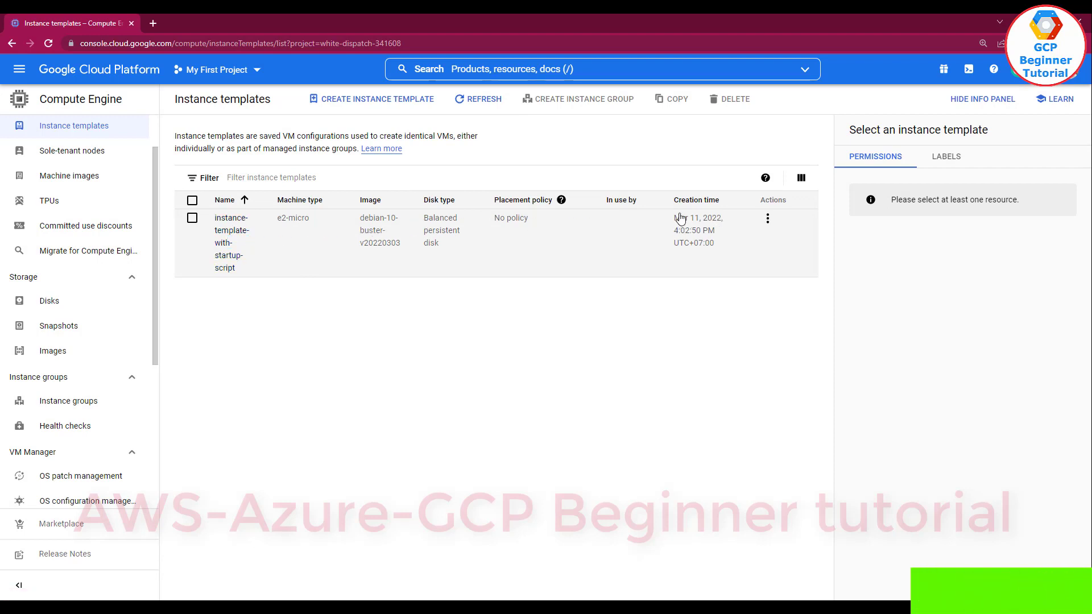
left_click(221, 240)
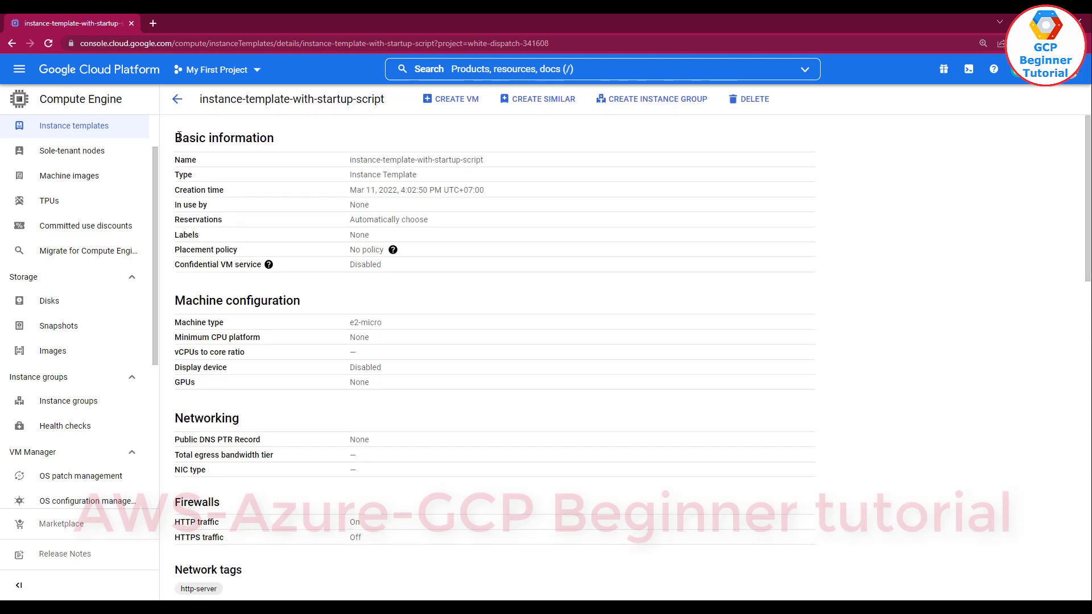
left_click_drag(179, 137, 285, 143)
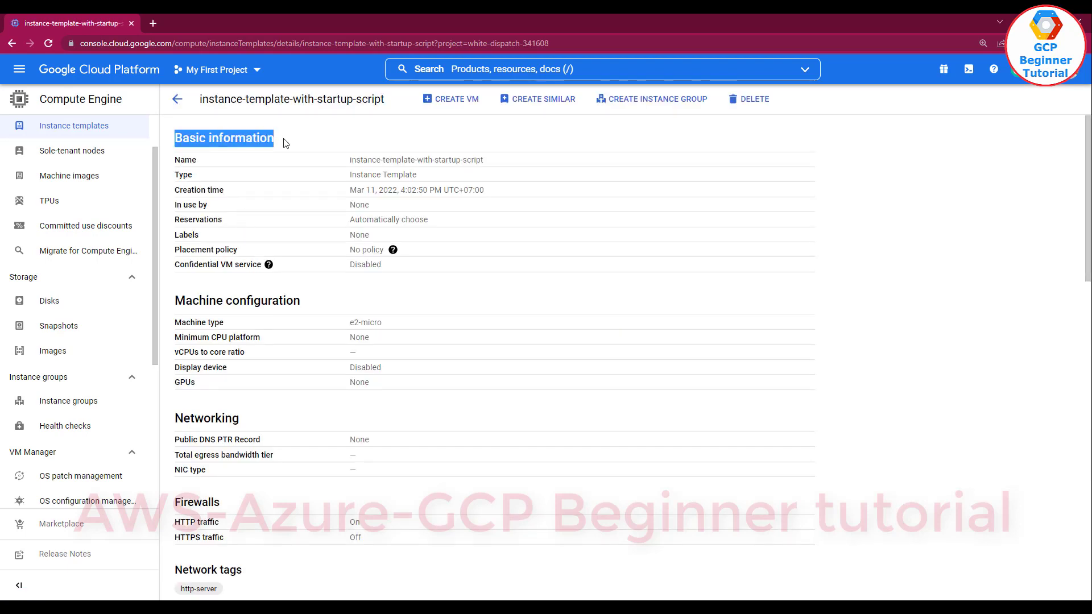
left_click(298, 165)
scroll(300, 166, "down", 4)
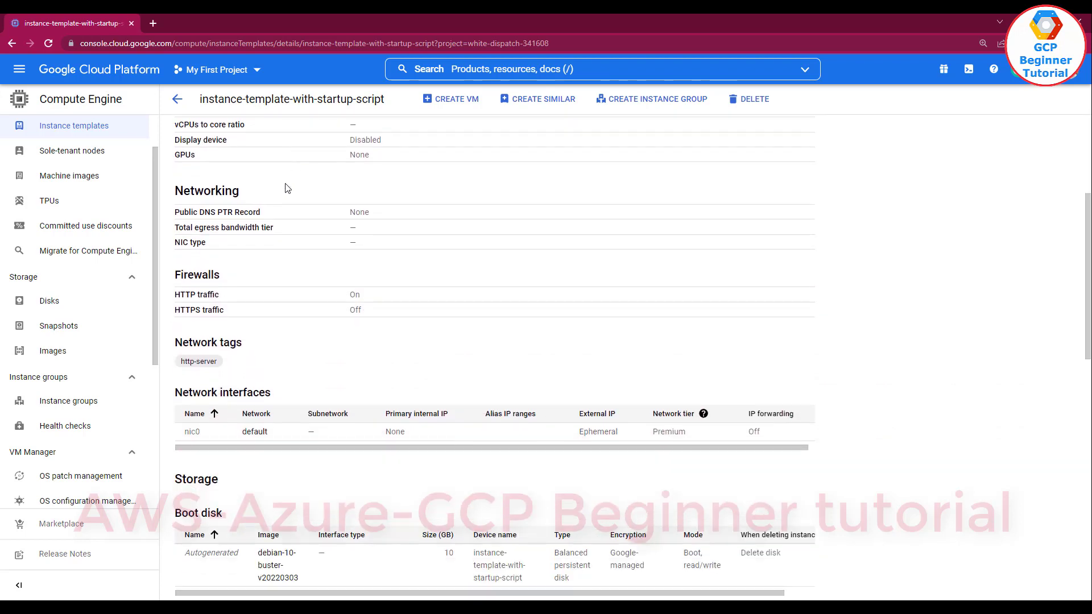
scroll(282, 196, "down", 2)
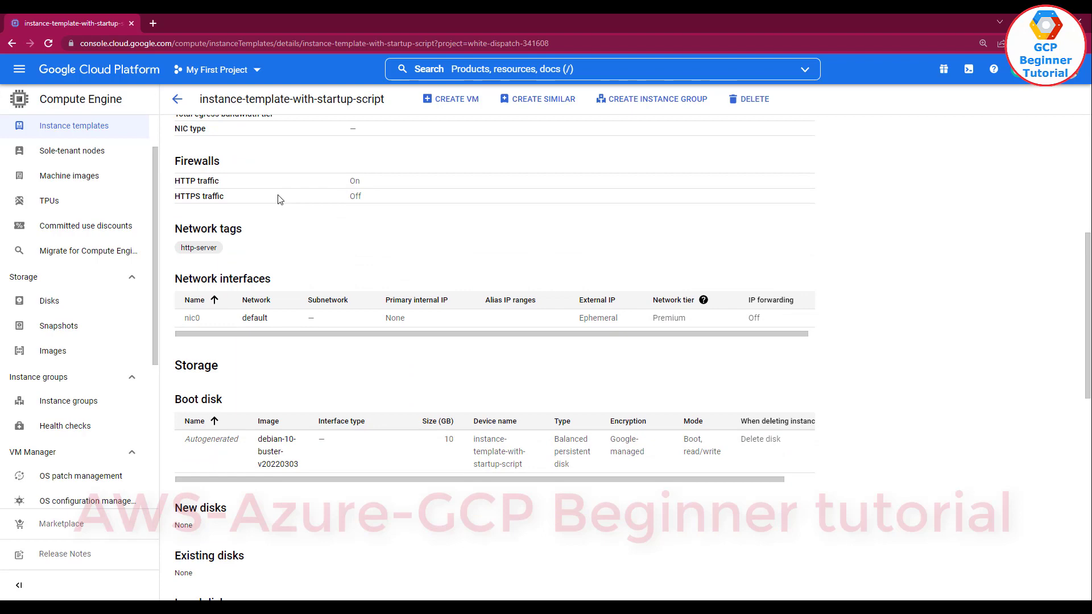
scroll(281, 199, "down", 1)
scroll(280, 199, "down", 7)
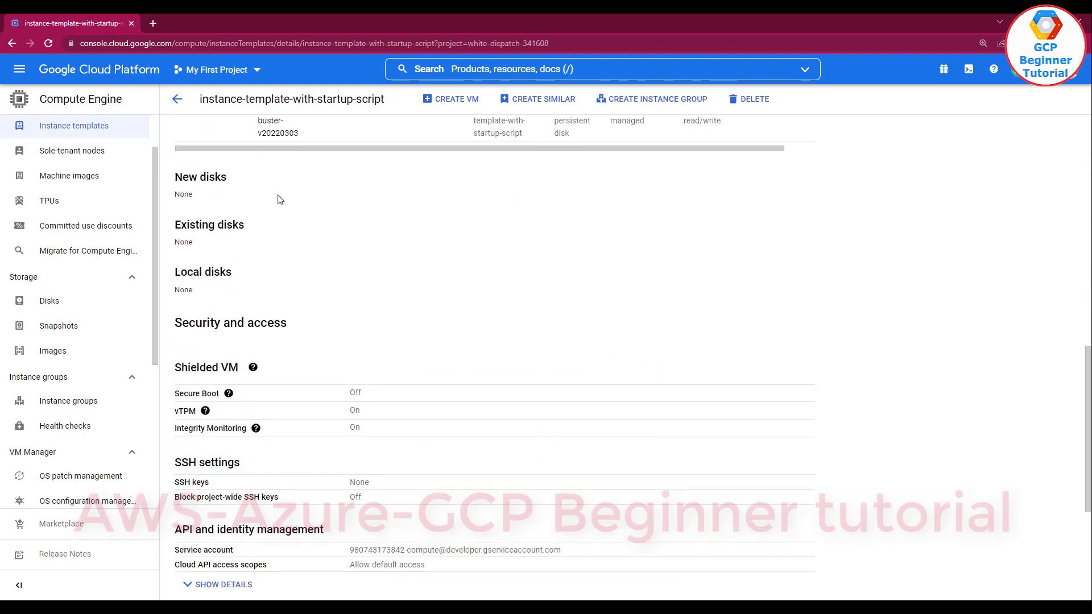
scroll(280, 199, "down", 2)
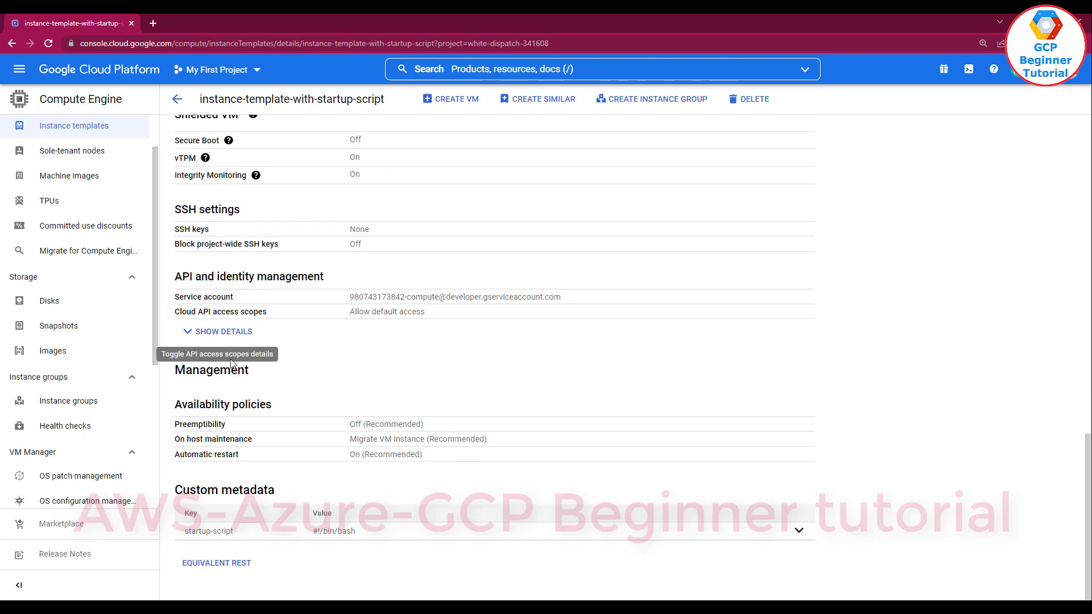
Expand the startup-script entry in the template's custom metadata, examine the full script and return to the basic information.
left_click(799, 531)
scroll(799, 511, "down", 1)
left_click_drag(184, 493, 231, 495)
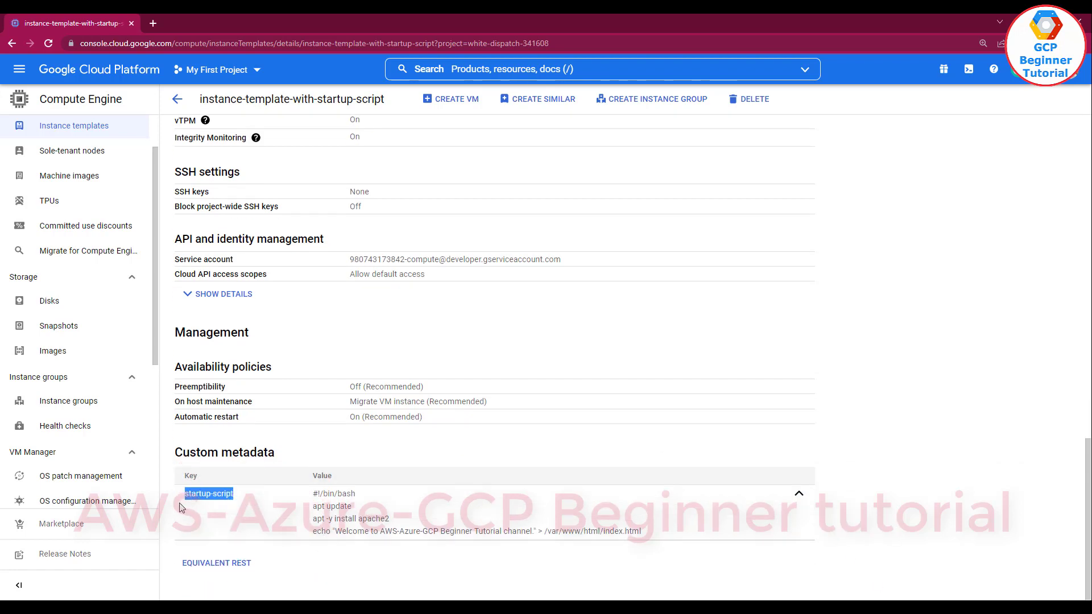
left_click(286, 455)
scroll(284, 455, "up", 20)
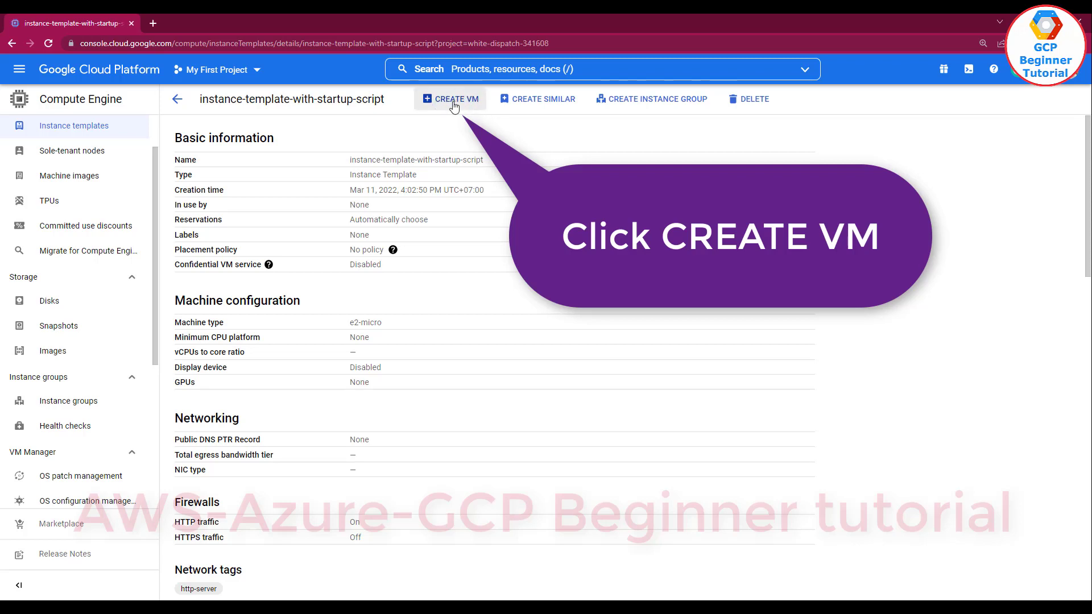
Start a VM instance from the open template and name it instance-template-with-startup-script-01.
left_click(454, 104)
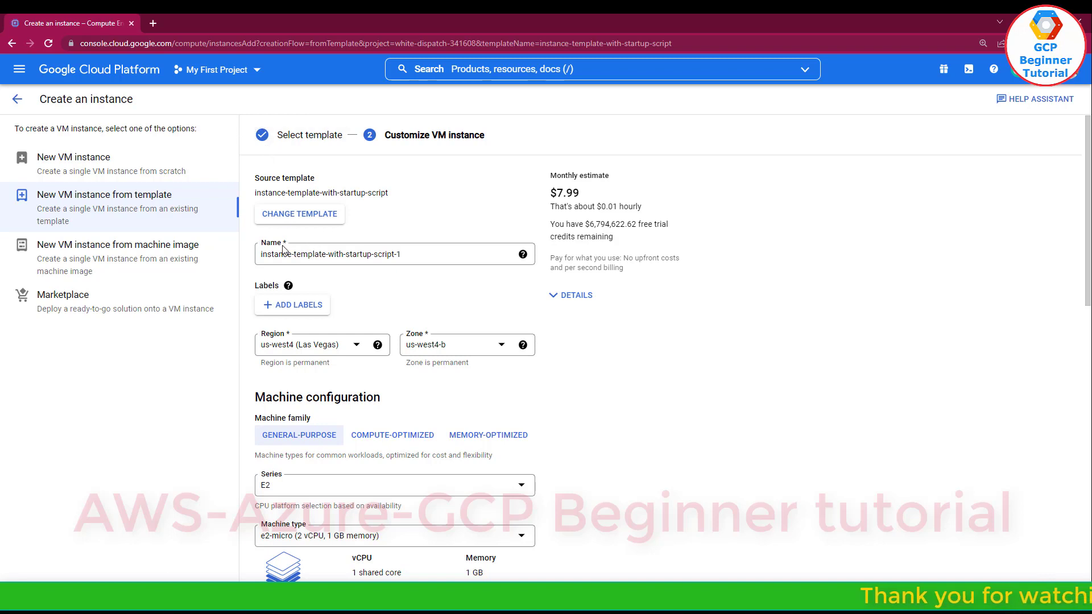
left_click_drag(262, 244, 283, 245)
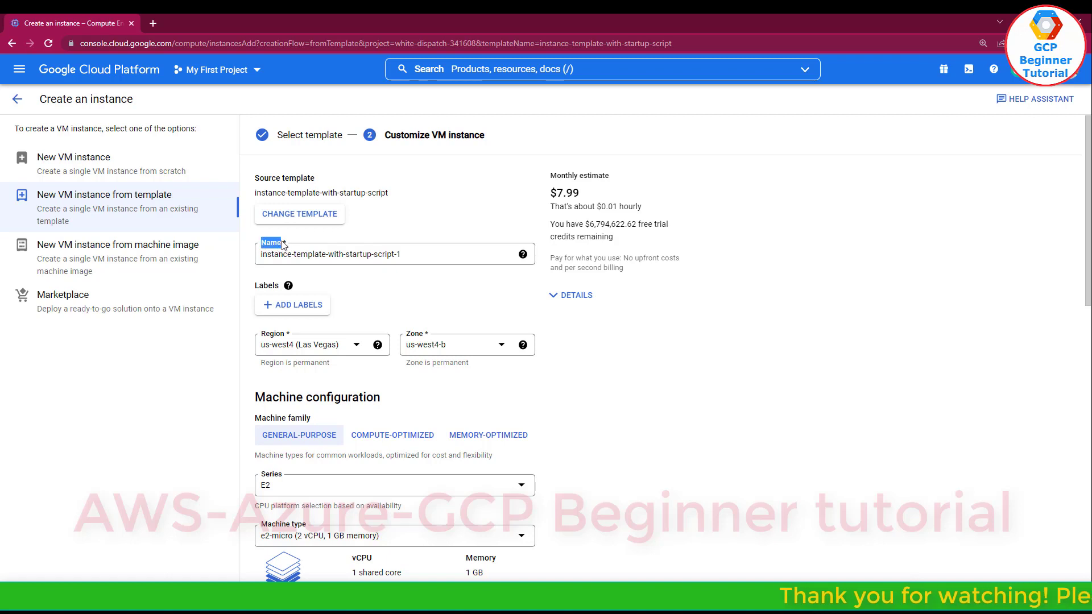
left_click(283, 248)
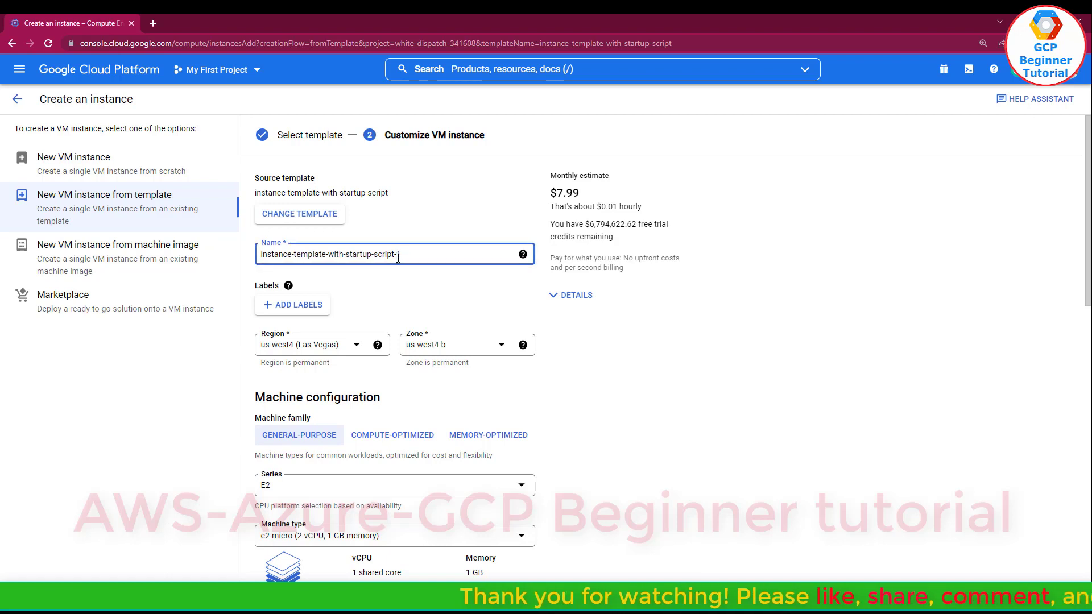
type("01")
left_click(408, 286)
Set the new VM instance's region to us-west2 (Los Angeles).
scroll(327, 283, "down", 1)
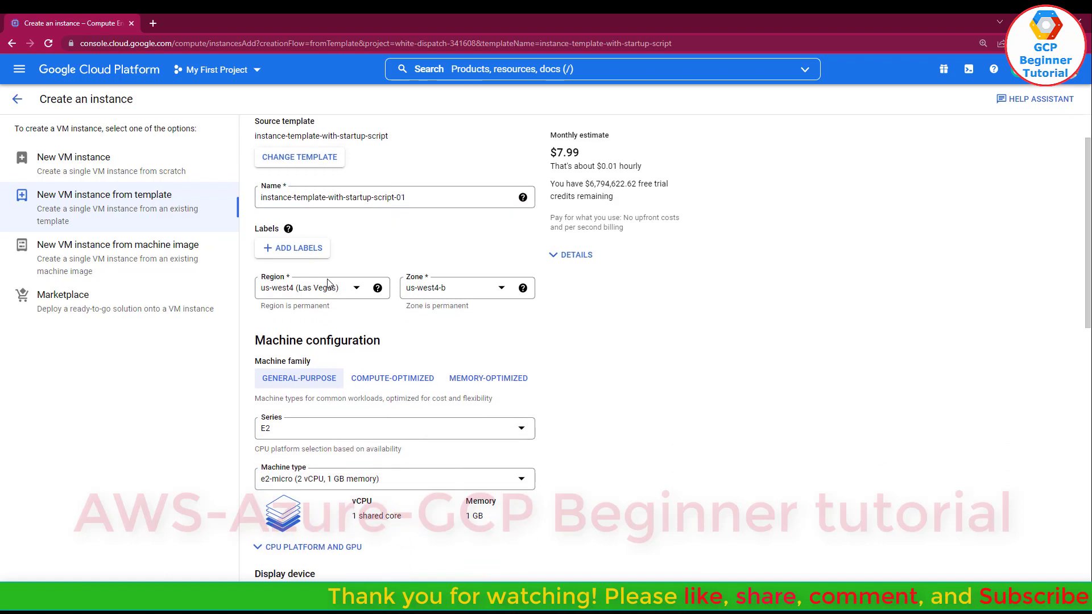
left_click(328, 286)
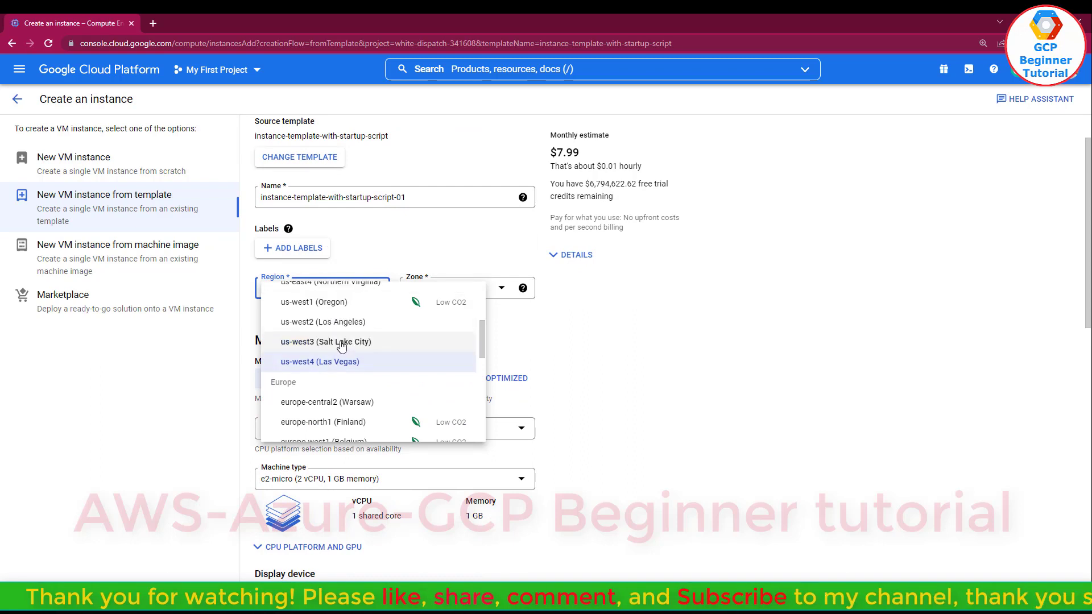
left_click(354, 322)
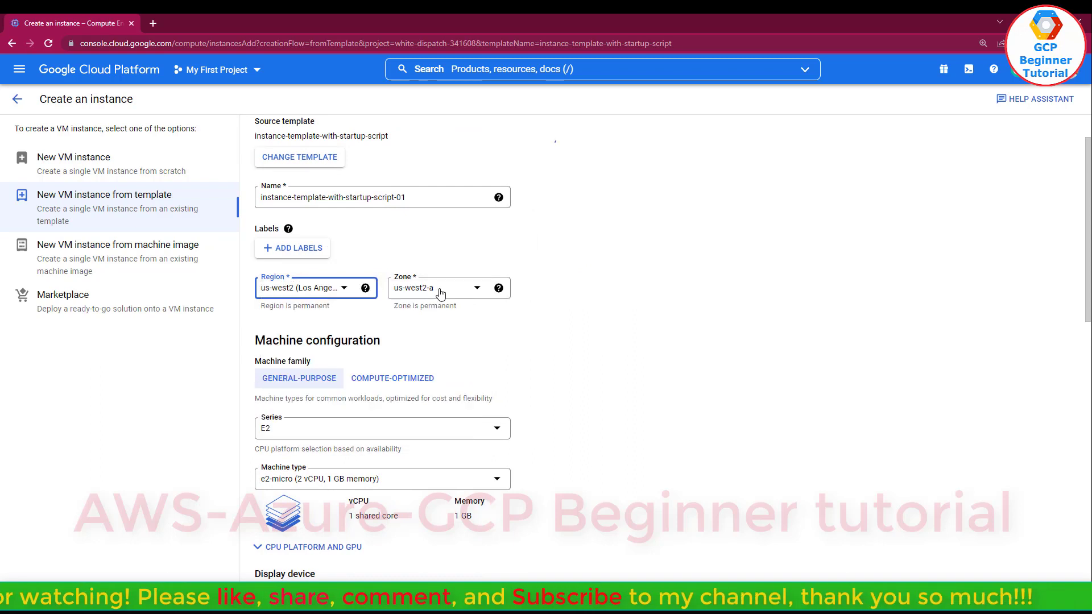
left_click(587, 302)
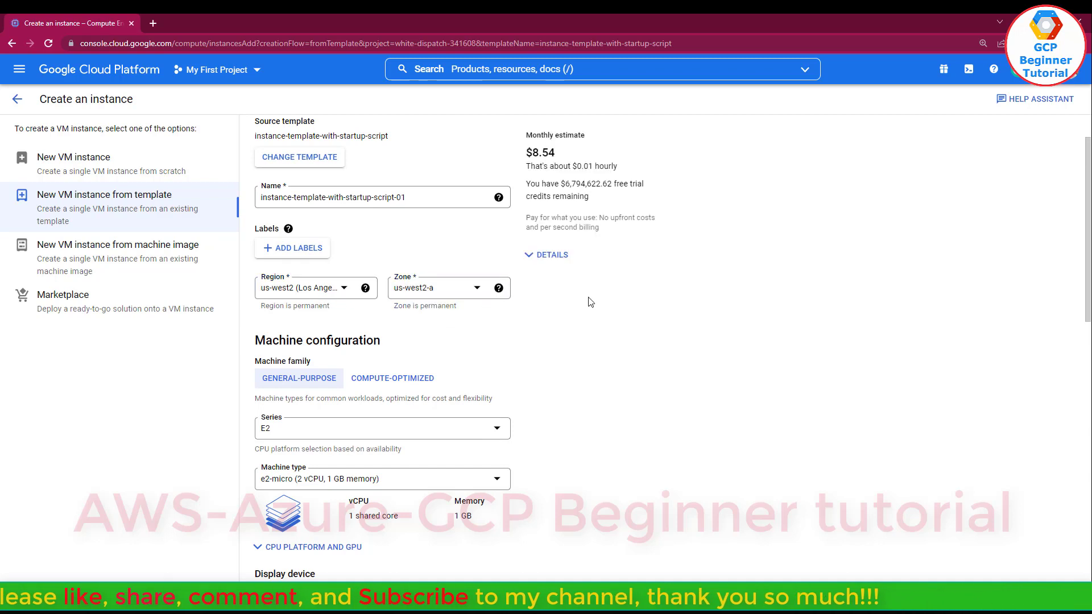
Check the machine configuration, boot disk, API access and firewall settings, and create the VM instance.
scroll(541, 315, "down", 2)
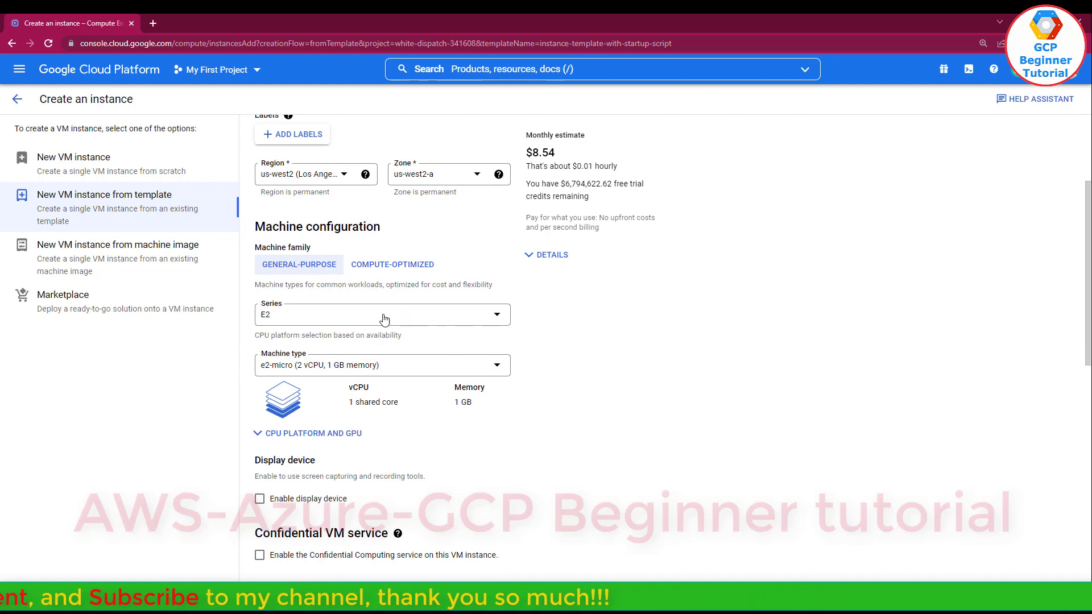
scroll(382, 320, "down", 7)
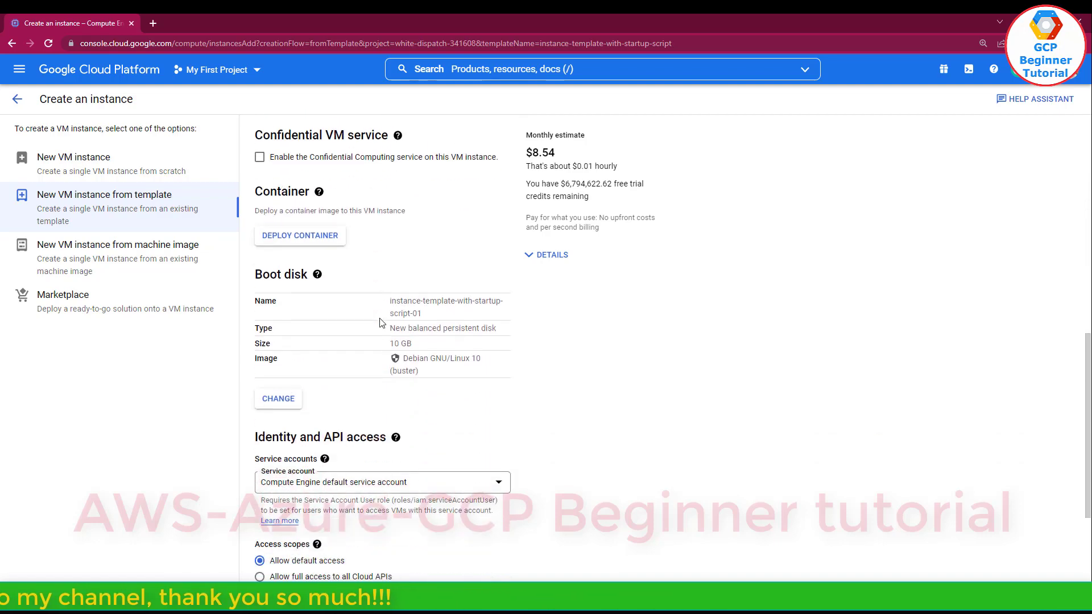
scroll(381, 322, "down", 4)
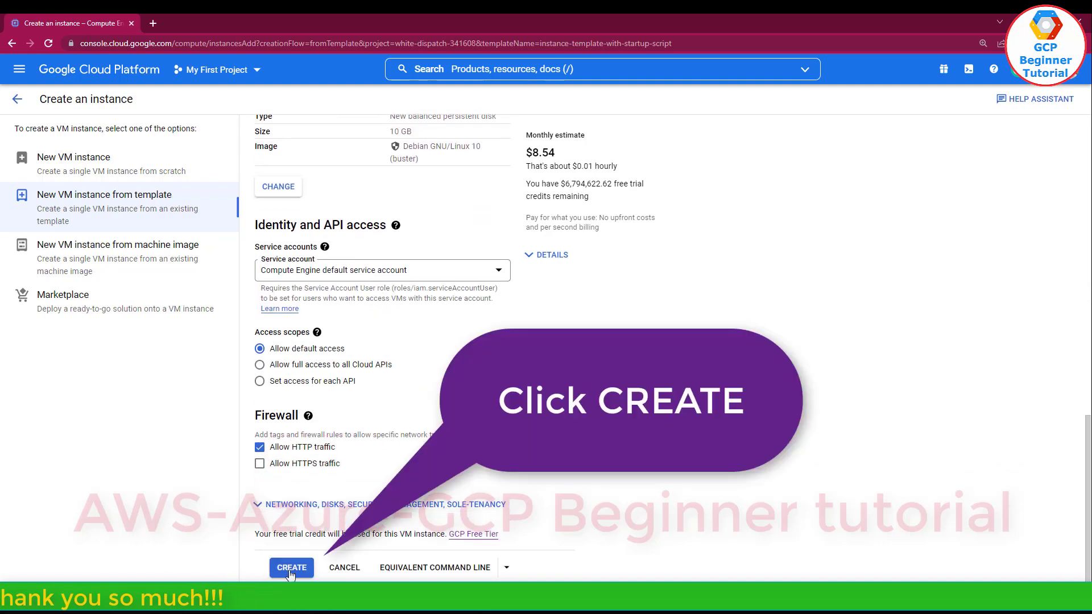
left_click(292, 573)
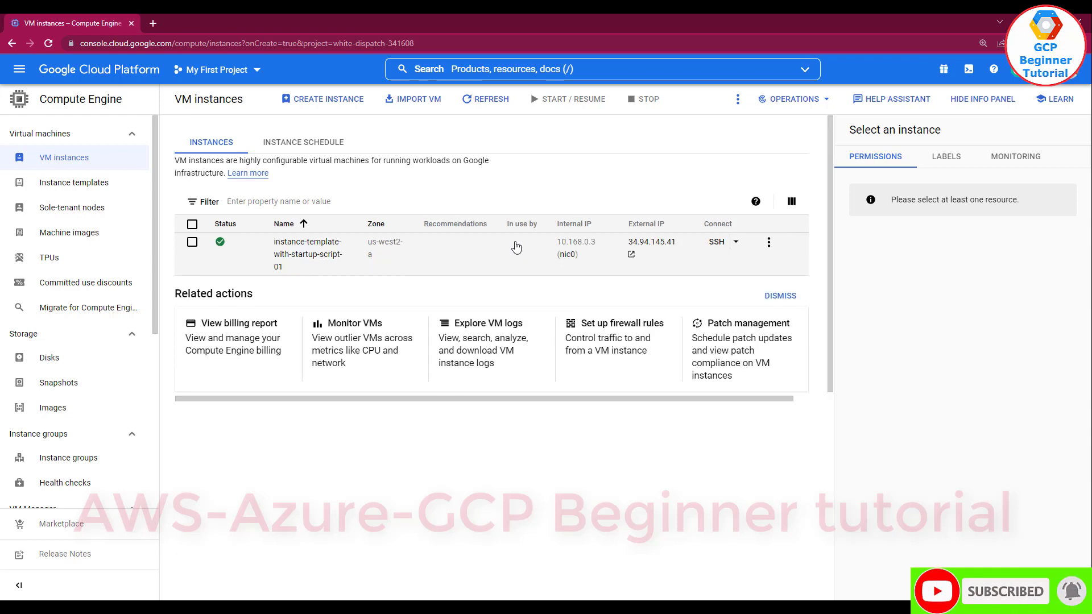
Refresh the VM instances list and open an SSH session to instance-template-with-startup-script-01 in a browser window.
left_click(494, 102)
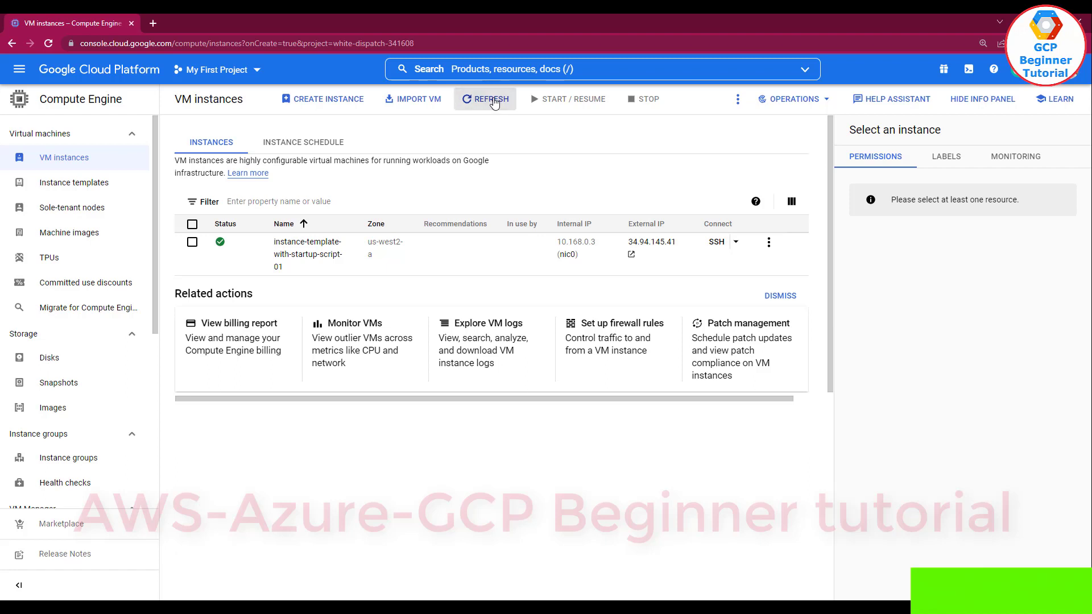
mouse_move(223, 257)
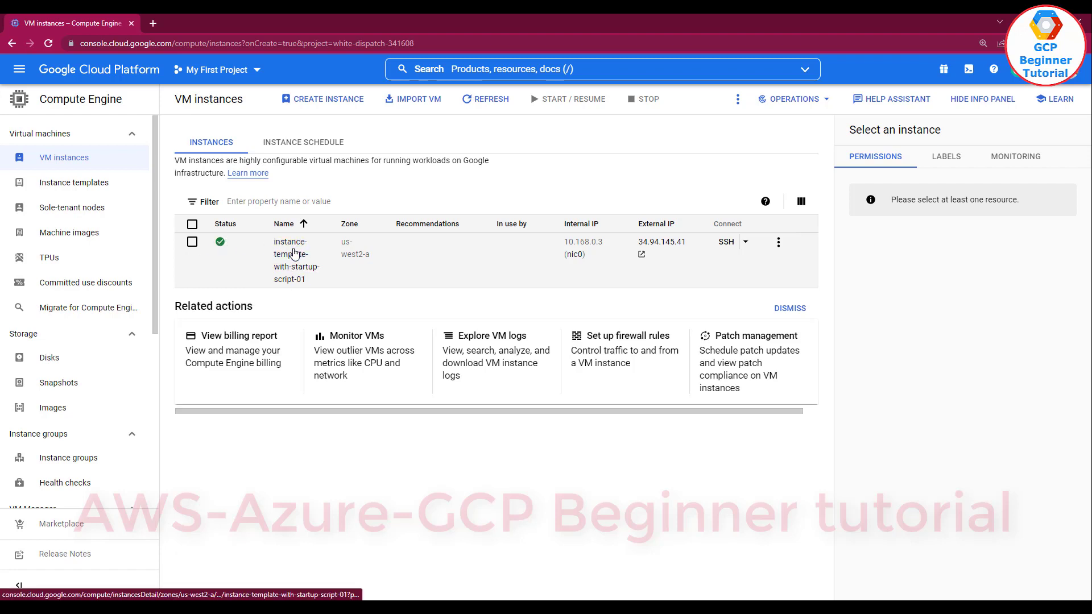
mouse_move(654, 247)
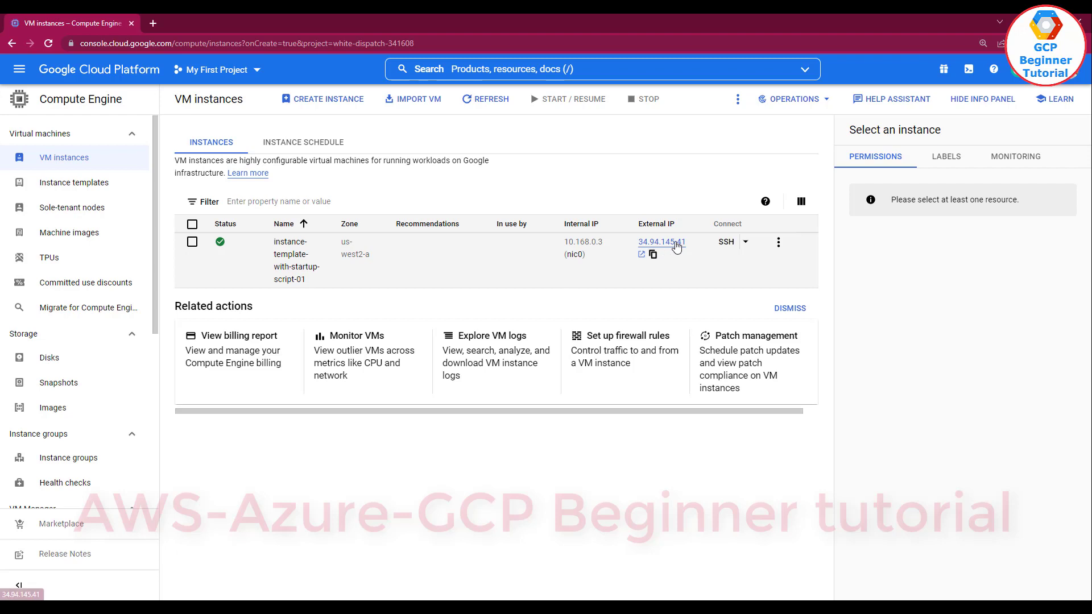
left_click(744, 245)
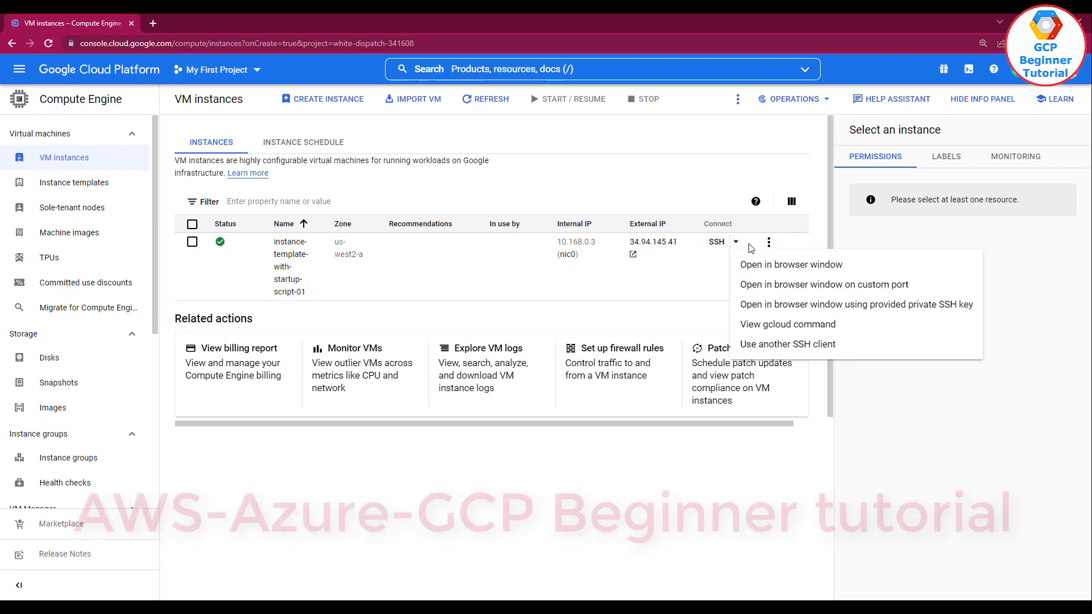
left_click(760, 265)
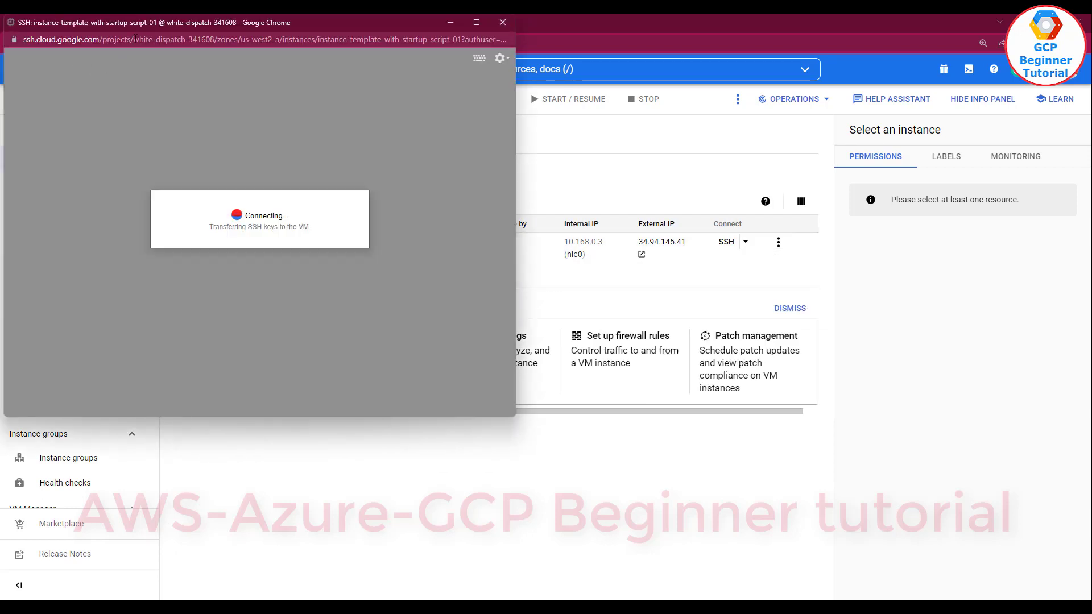
Move and widen the SSH window over the console, and clear the terminal with the clear command.
left_click_drag(156, 22, 400, 73)
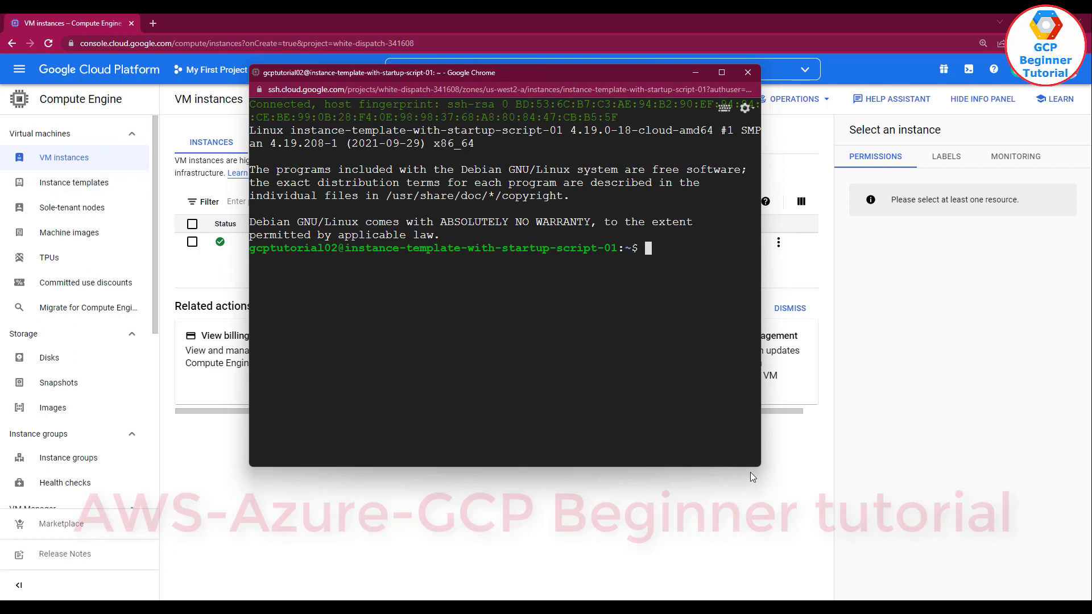
left_click_drag(762, 467, 1025, 466)
left_click_drag(692, 79, 592, 139)
type("clear")
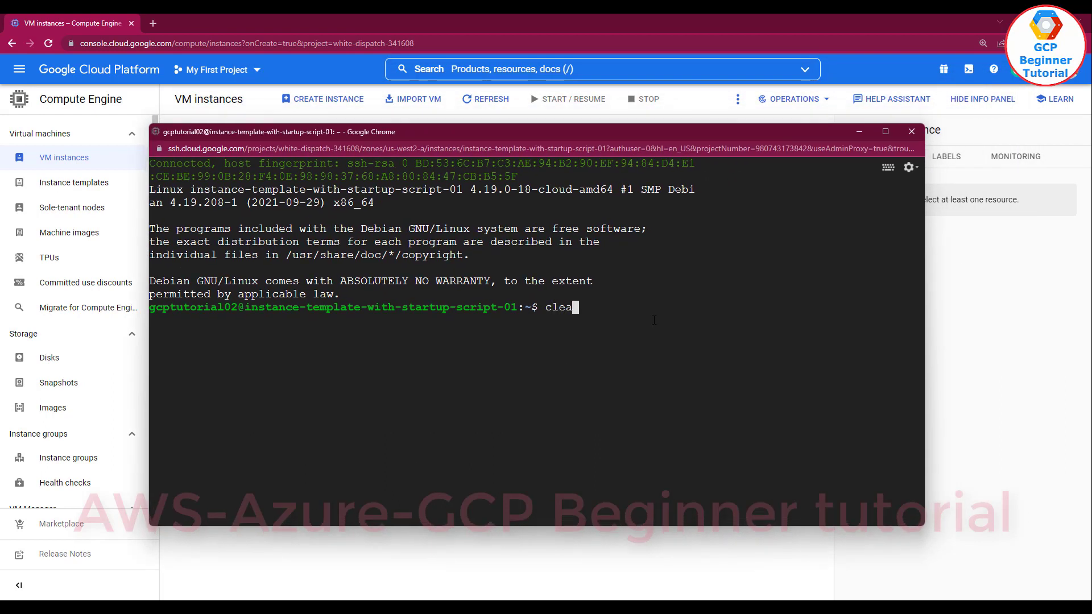
key("Return")
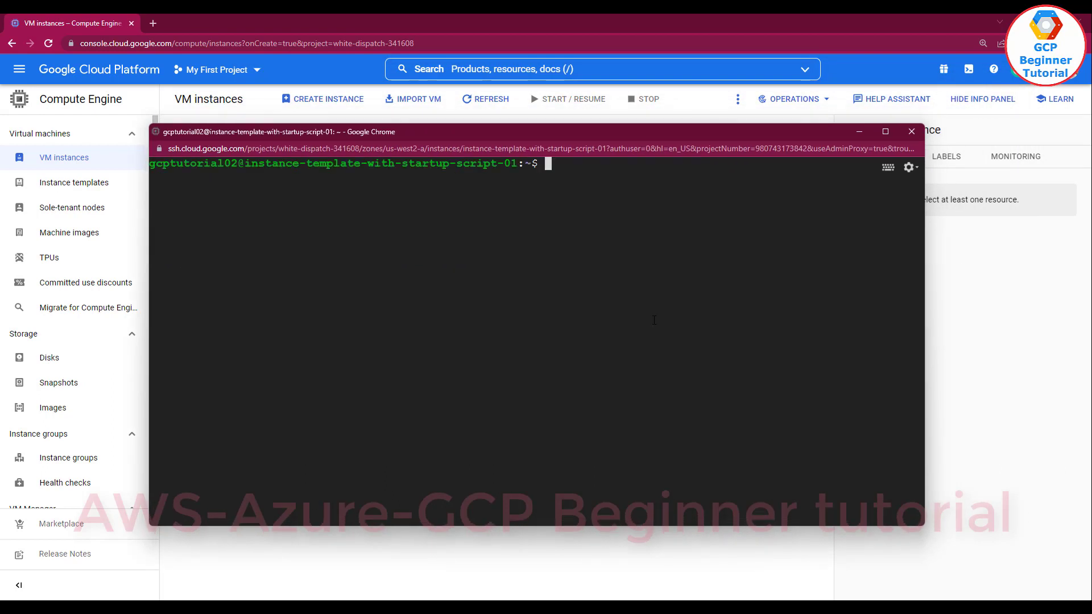
List /var/www/html/index.html with ls -l, print its contents with cat, and highlight the printed text.
type("ls -l /var/www/html/index.html")
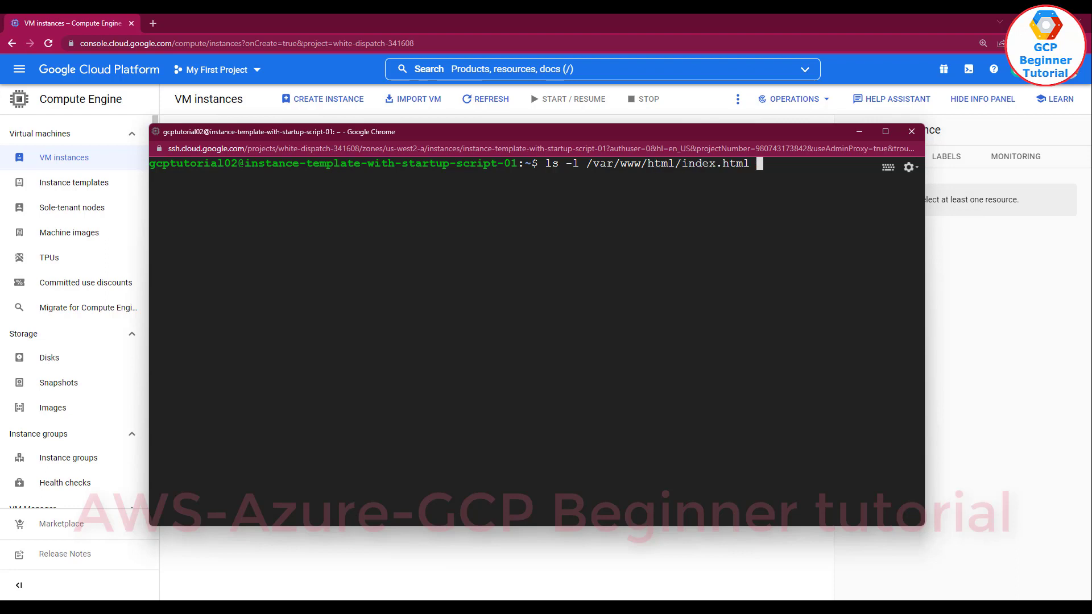
key("Return")
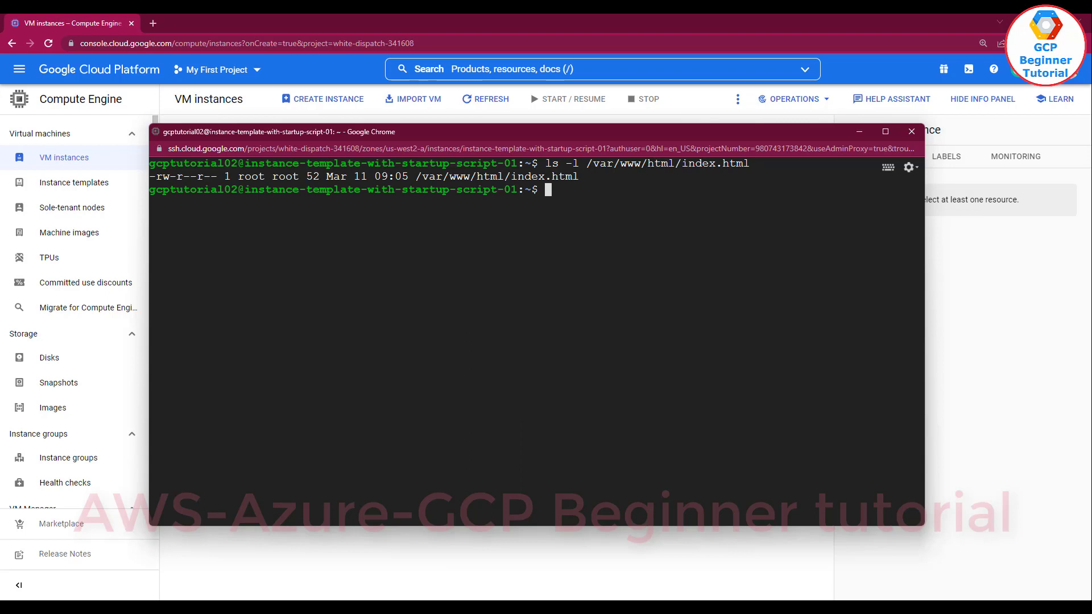
type("cat")
double_click(669, 163)
type("/var/www/html/index.html")
key("Return")
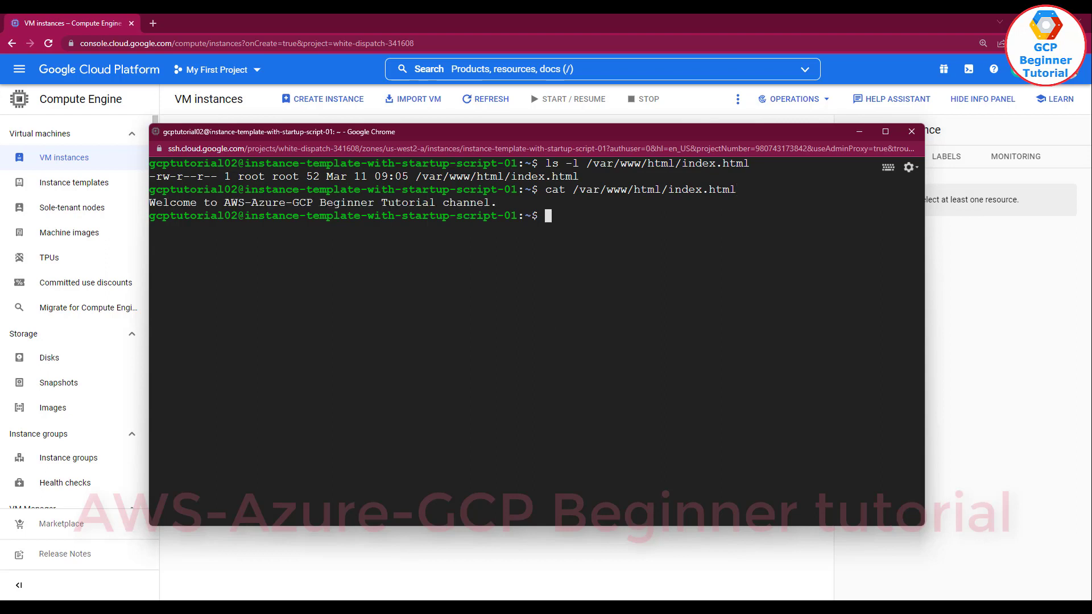
left_click_drag(499, 202, 151, 206)
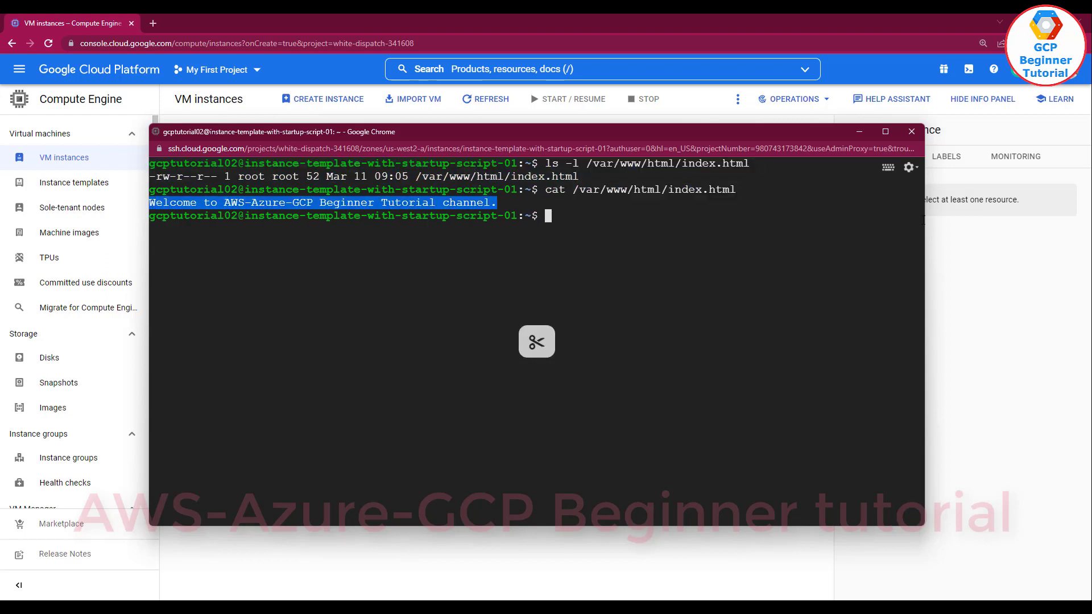
Copy the VM's external IP from the VM instances list and open that address in a new browser tab.
left_click(1000, 263)
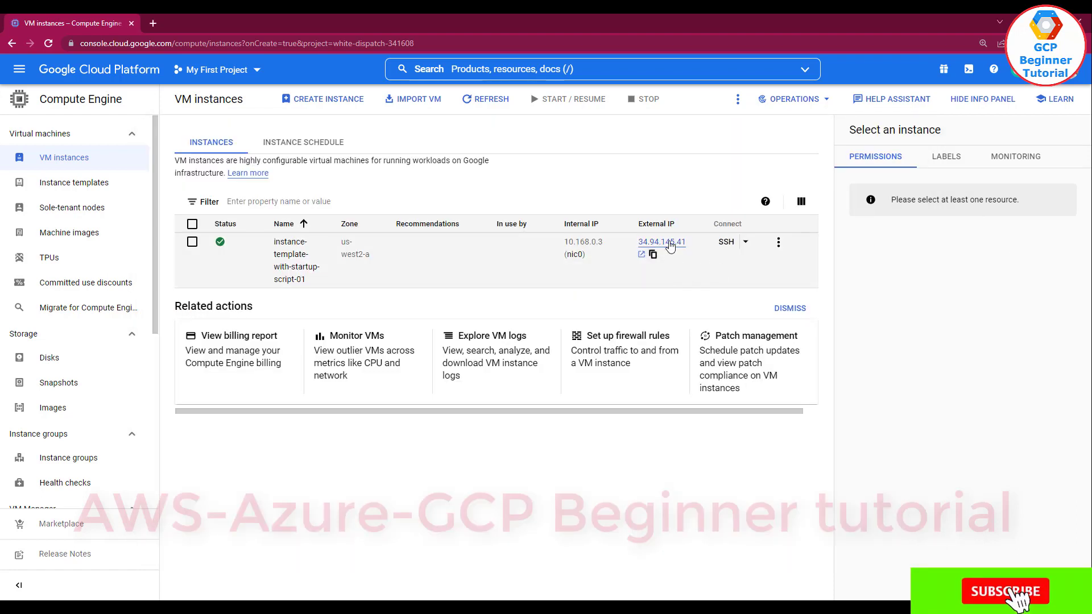
left_click(654, 257)
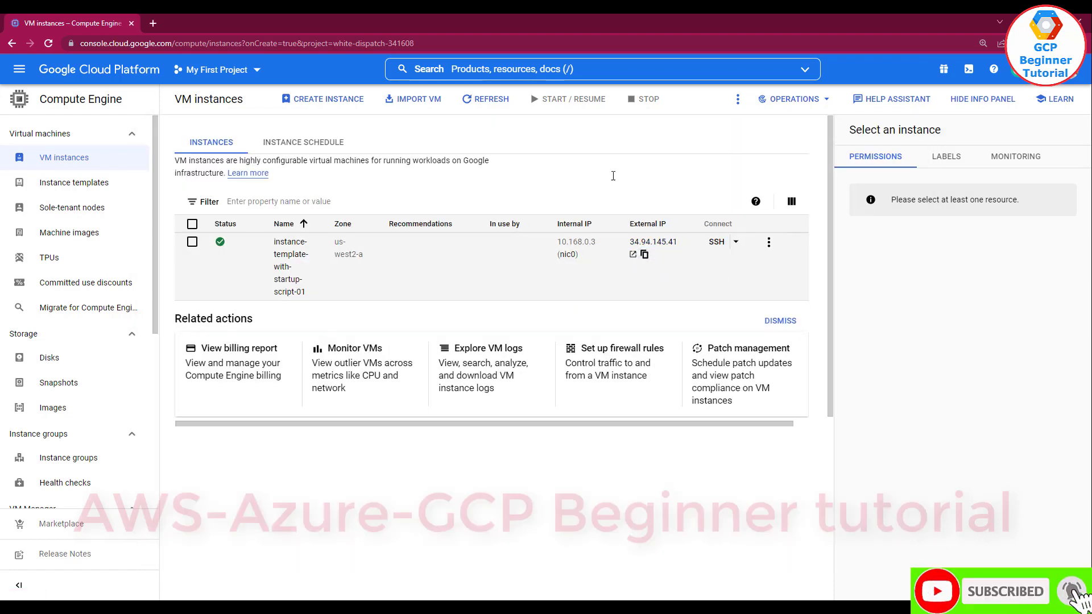
left_click(150, 25)
key("ctrl+v")
key("Return")
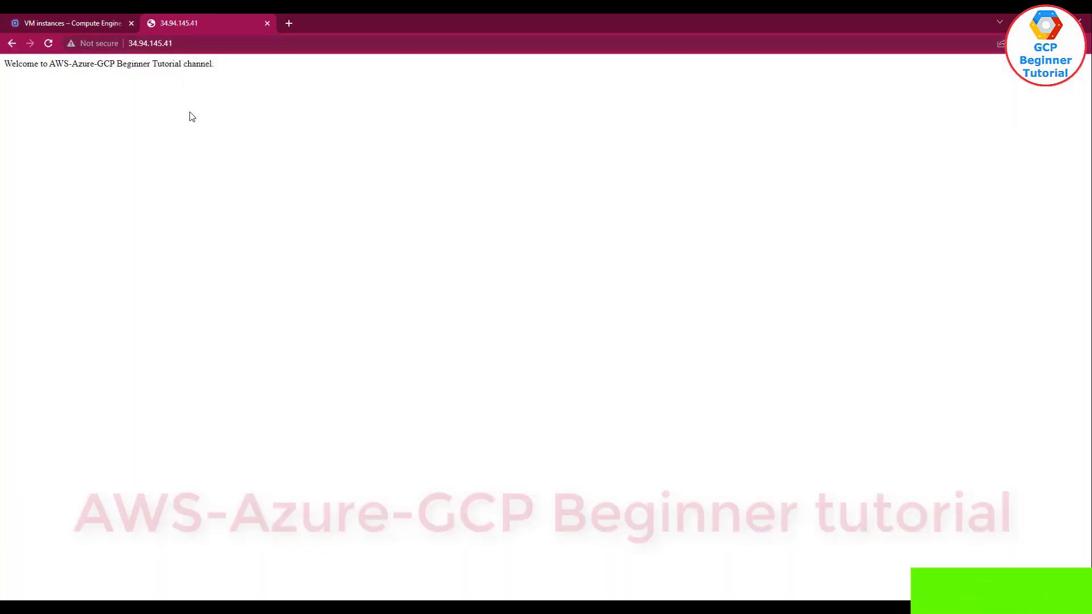
Enlarge the web page served by the VM and highlight its welcome text.
scroll(192, 130, "up", 8)
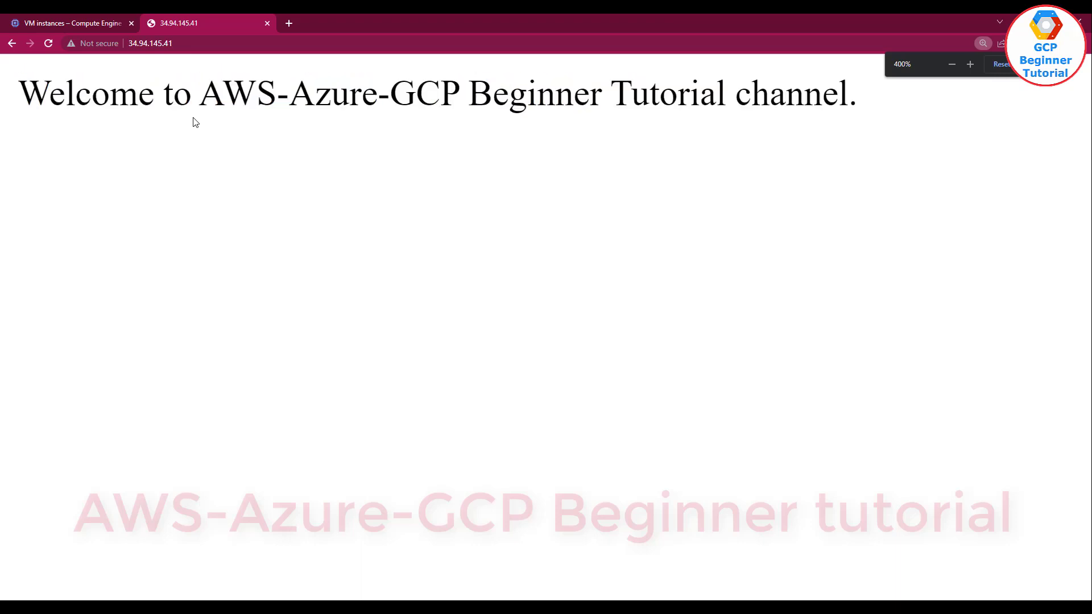
scroll(195, 122, "down", 1)
left_click_drag(15, 82, 651, 86)
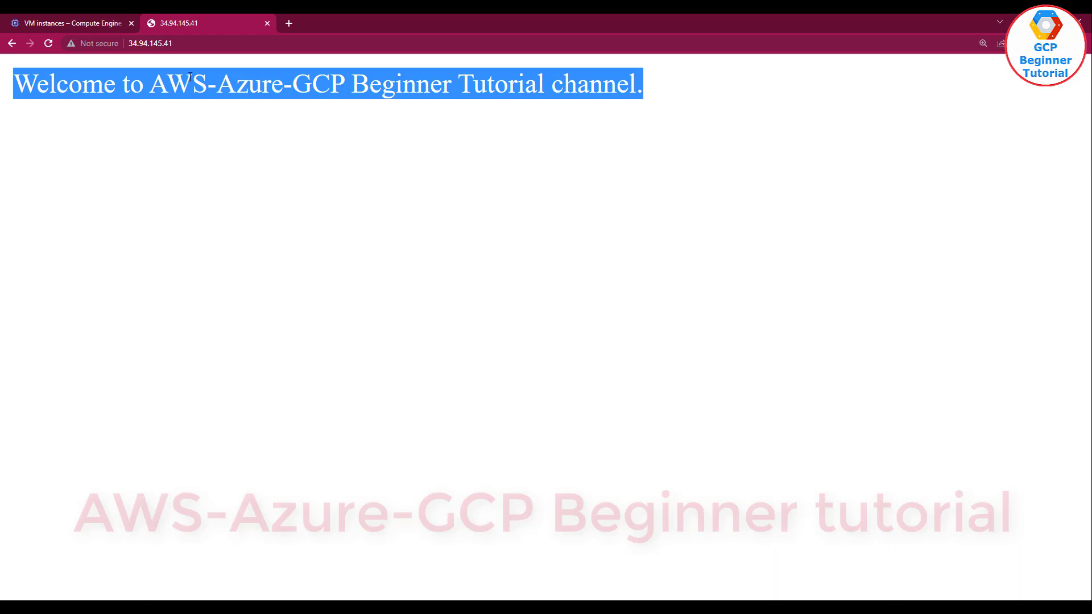
Open the Instance templates list in the console tab and the VM instances list in a separate browser tab.
left_click(94, 19)
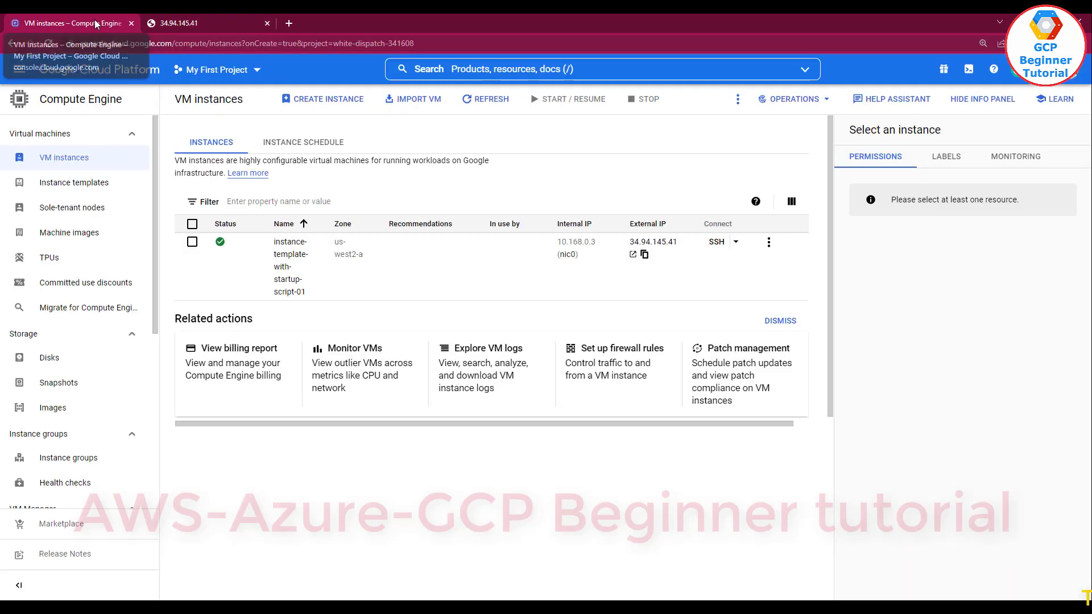
left_click(74, 183)
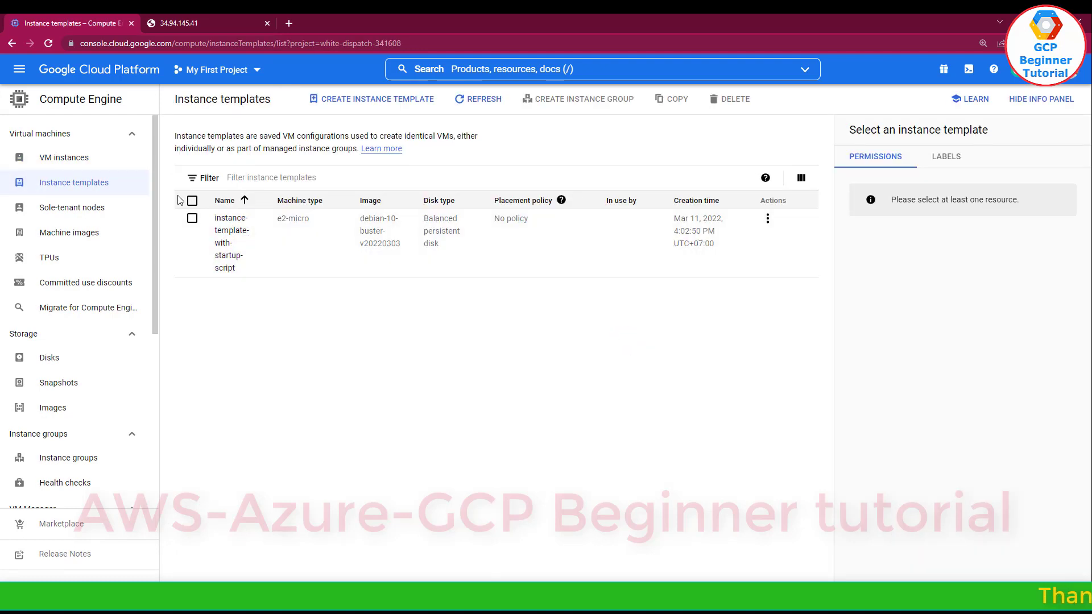
right_click(61, 163)
left_click(85, 171)
left_click(174, 22)
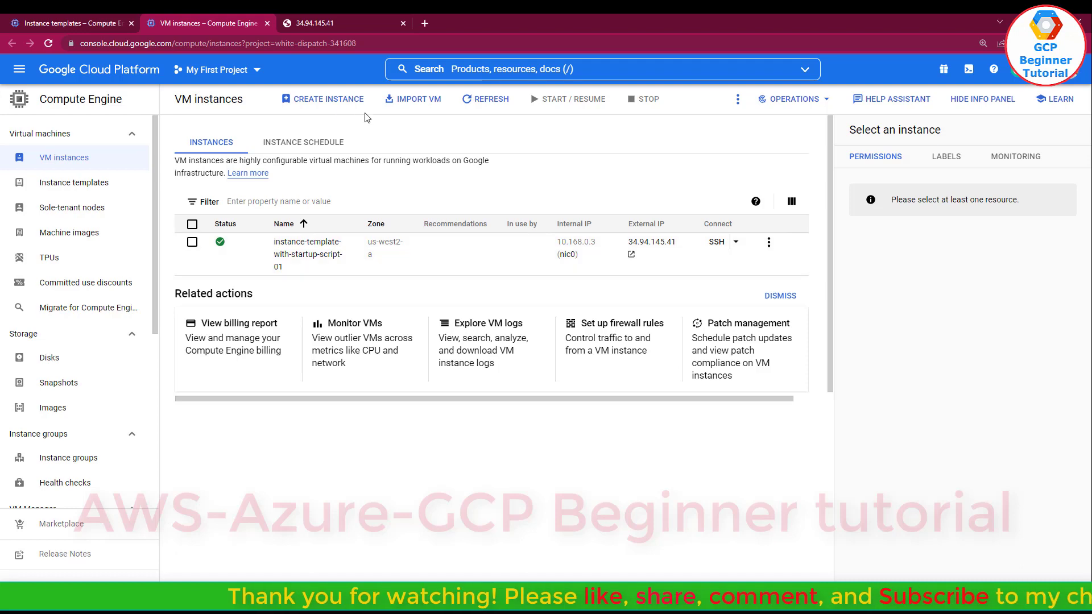
Review the instance template list, the VM instances list and the VM's web page across the open browser tabs.
left_click(74, 23)
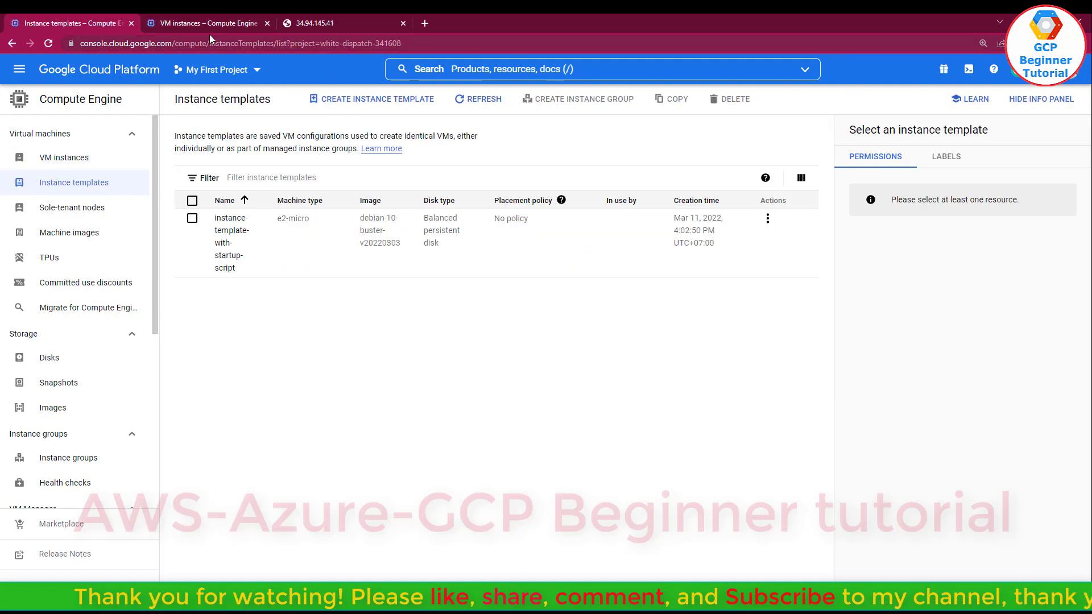
left_click(230, 22)
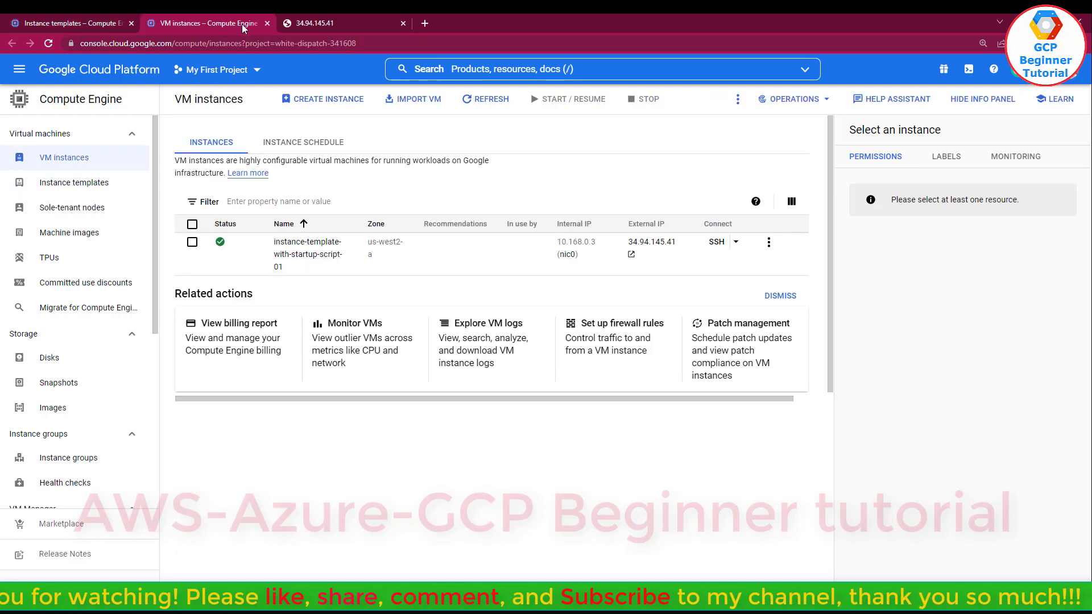
left_click(300, 24)
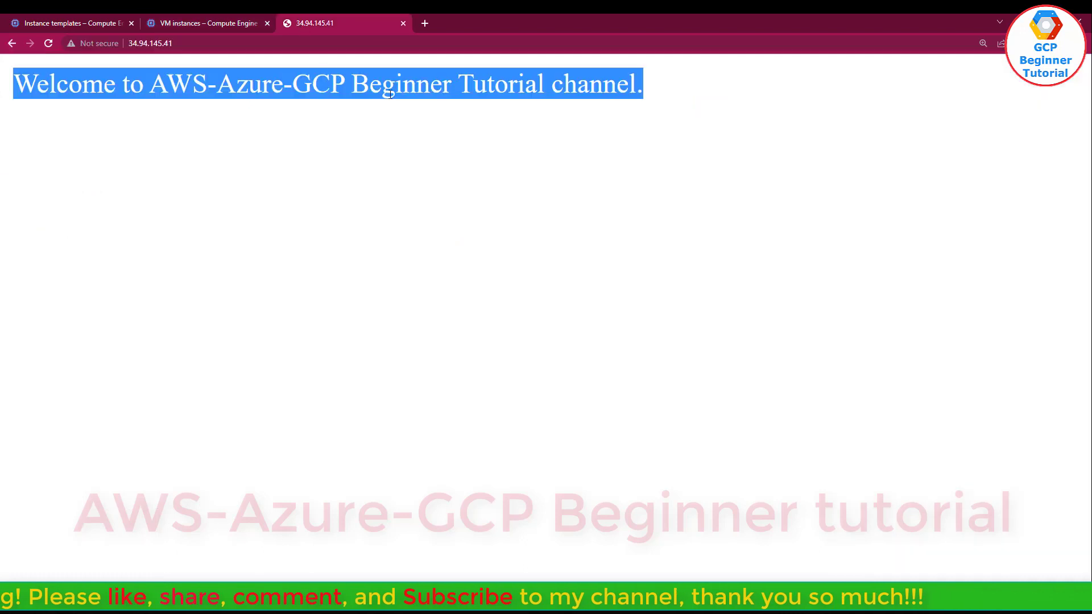
left_click(721, 100)
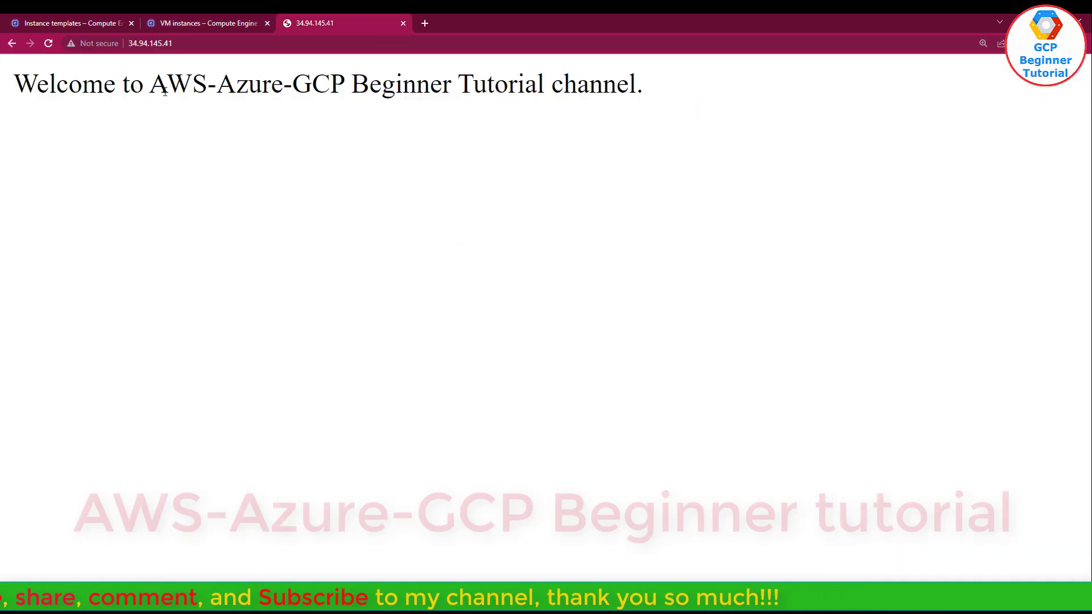
Delete the VM instance instance-template-with-startup-script-01 from the VM instances list, confirming the removal of its boot disk.
left_click(165, 25)
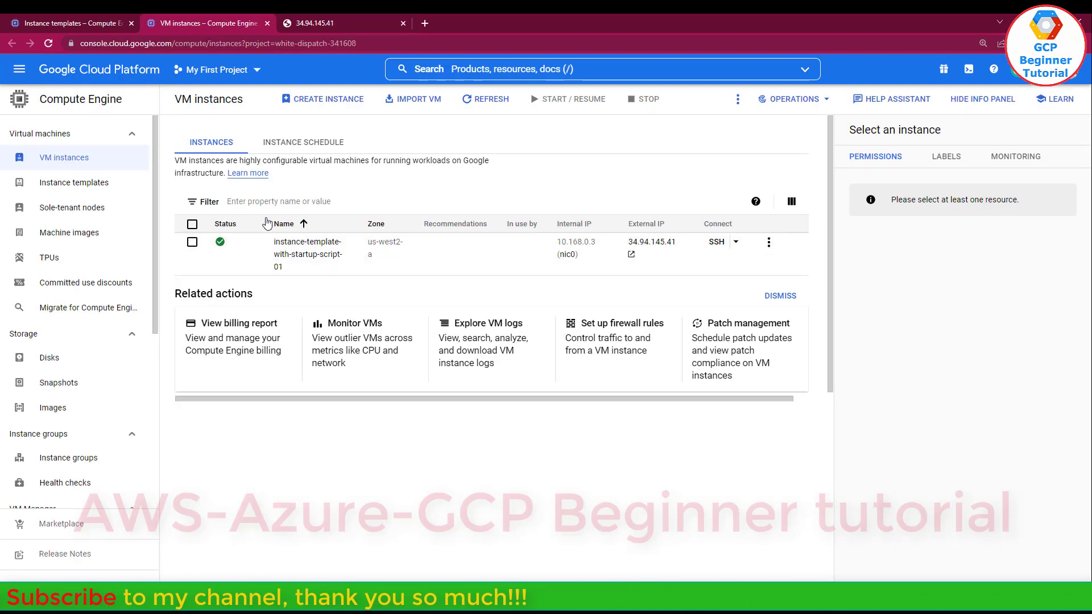
left_click(193, 242)
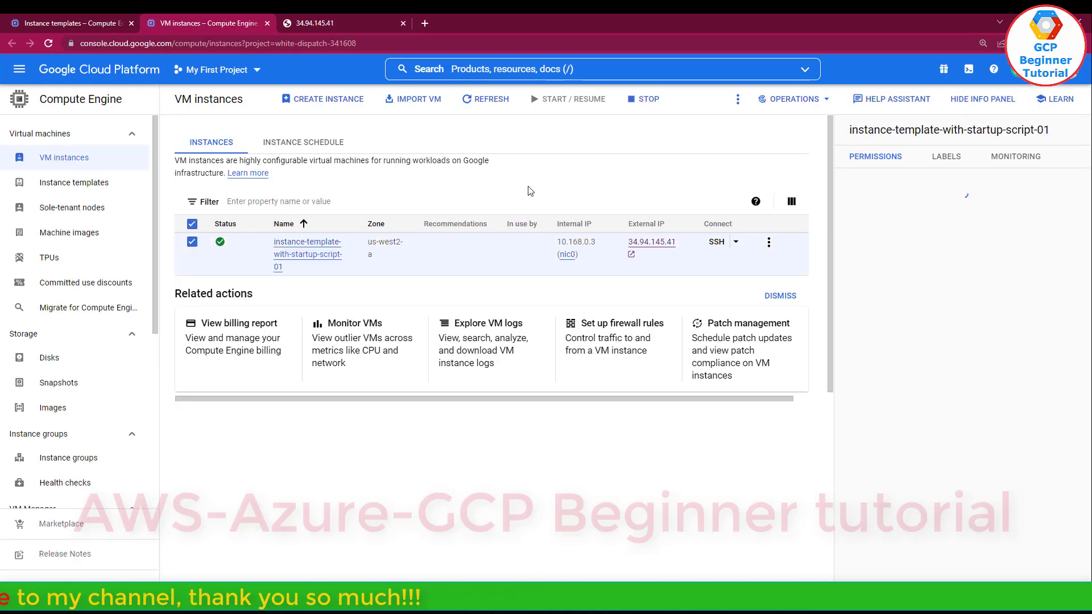
left_click(737, 99)
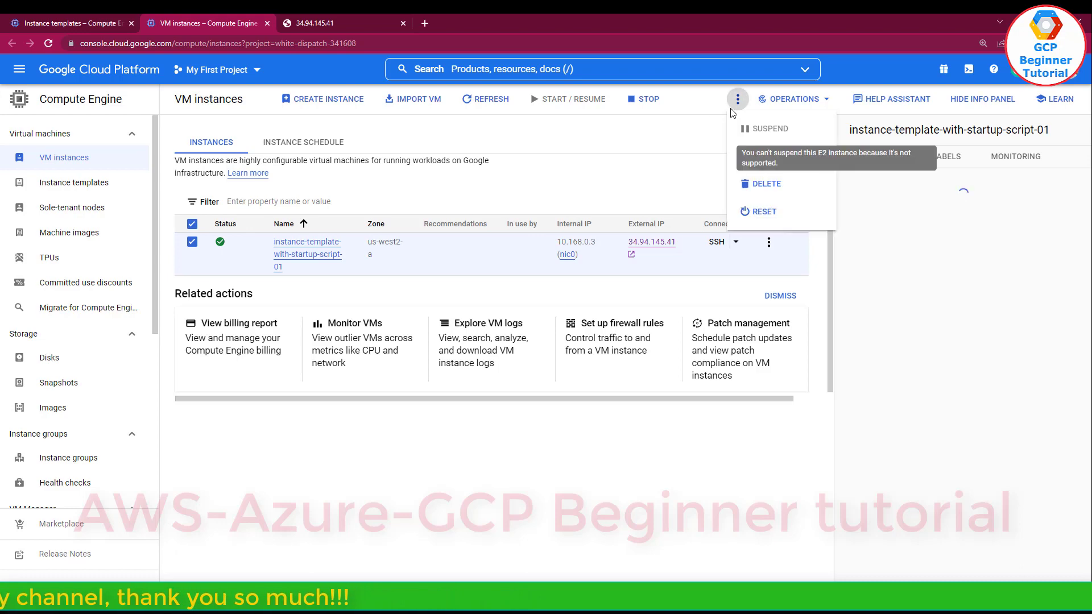
left_click(762, 187)
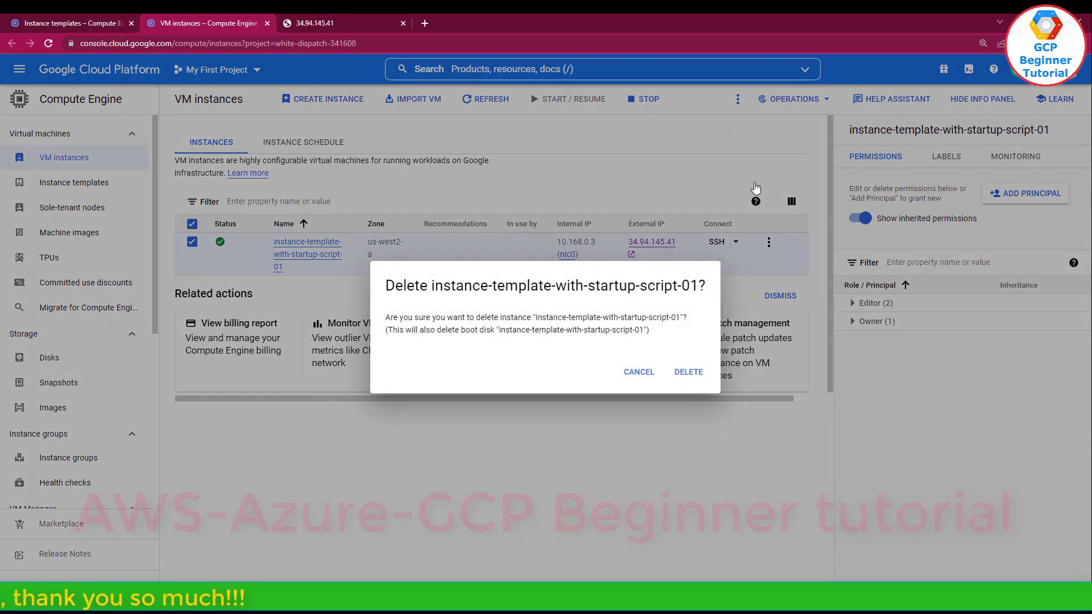
left_click(689, 373)
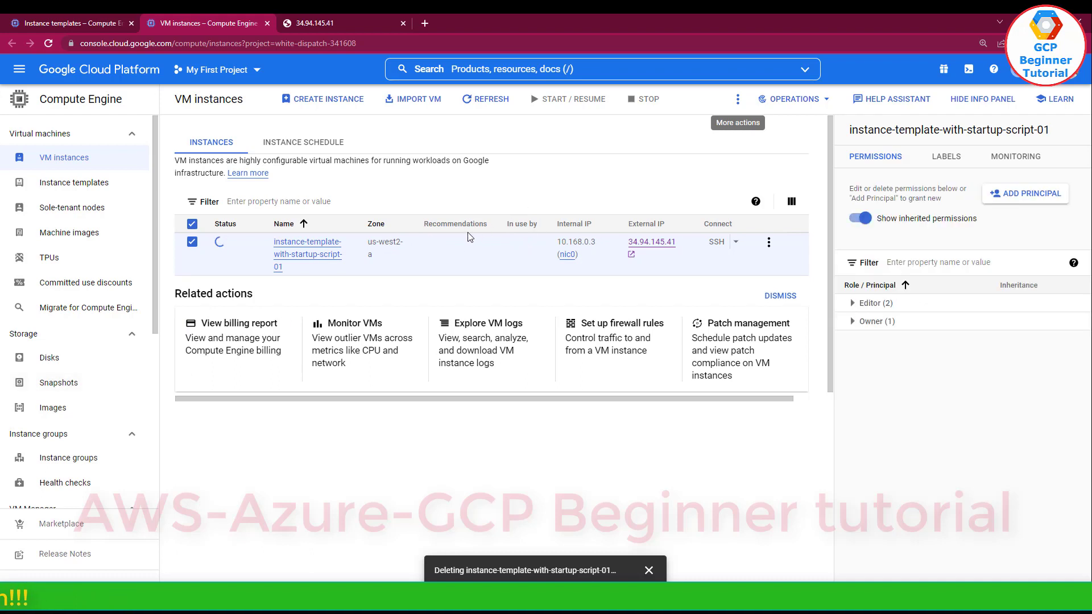
Delete the instance template instance-template-with-startup-script from the Instance templates list and confirm the deletion.
left_click(51, 21)
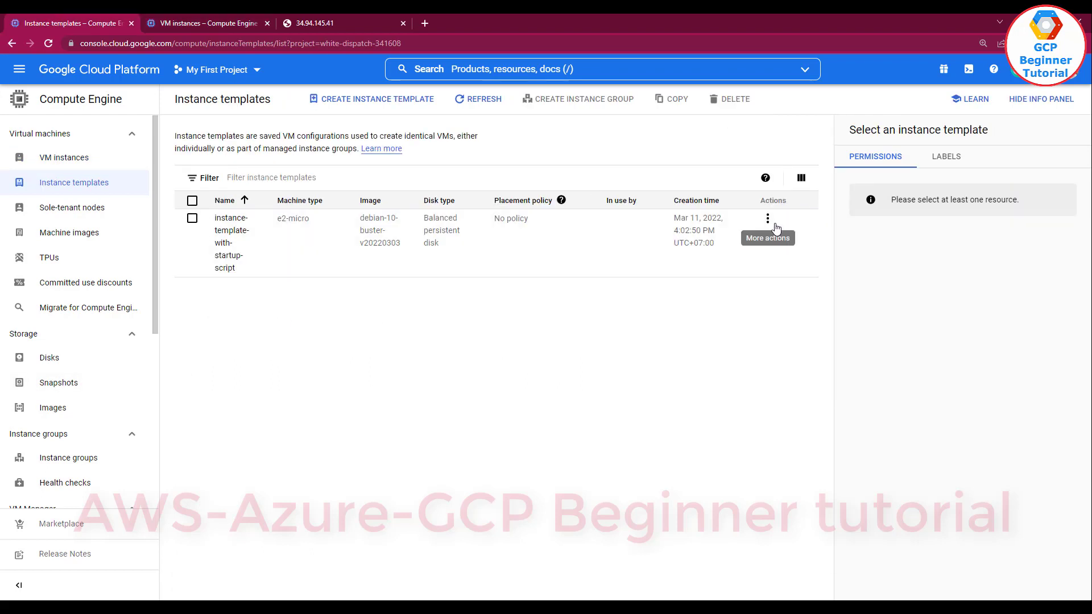
left_click(193, 219)
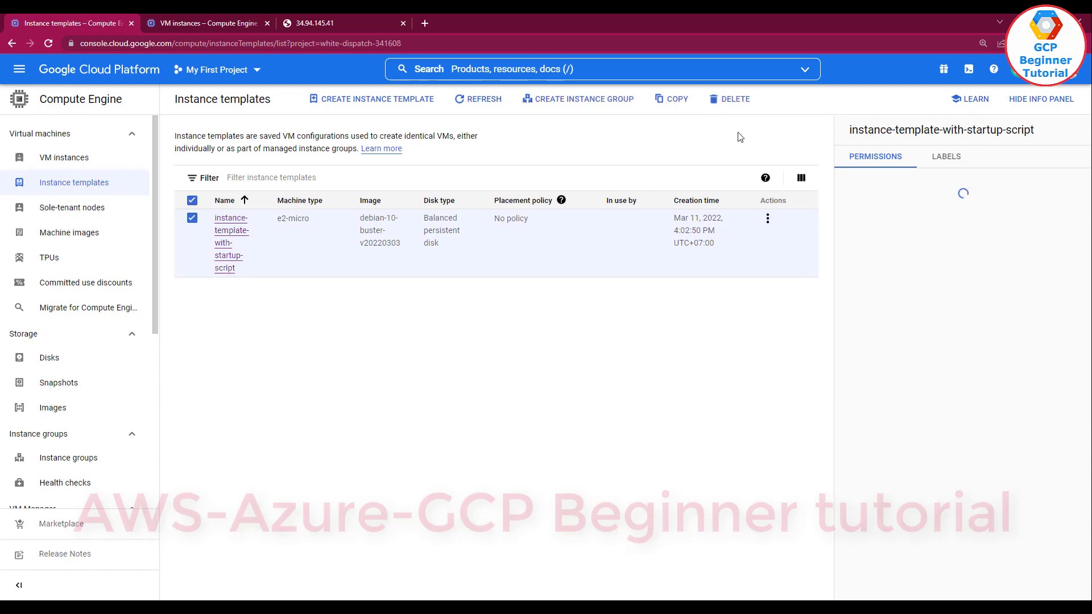
left_click(733, 103)
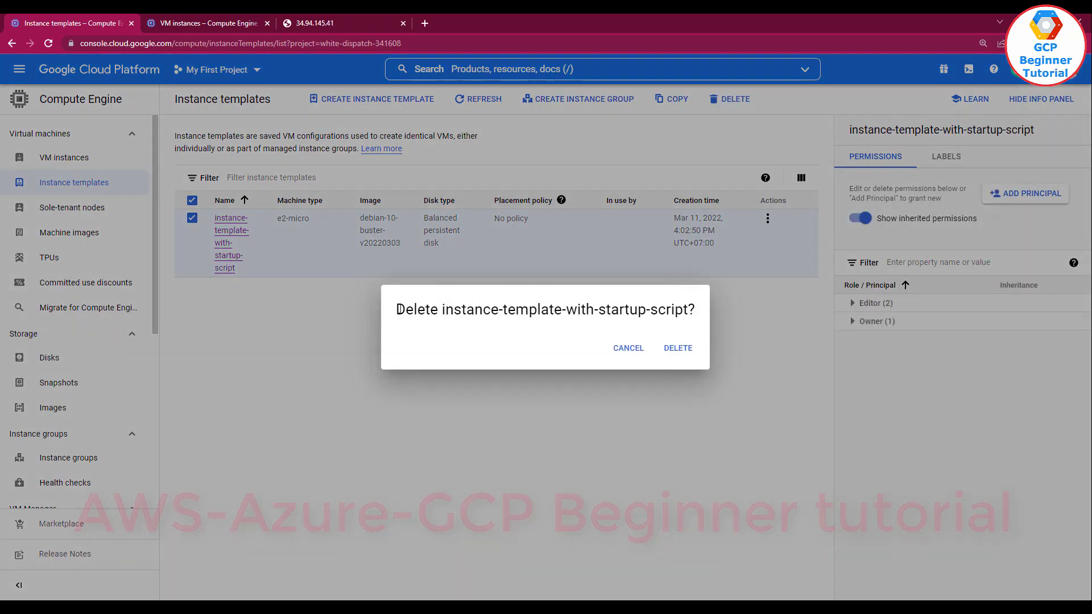
left_click_drag(400, 309, 611, 311)
left_click(722, 315)
left_click(676, 349)
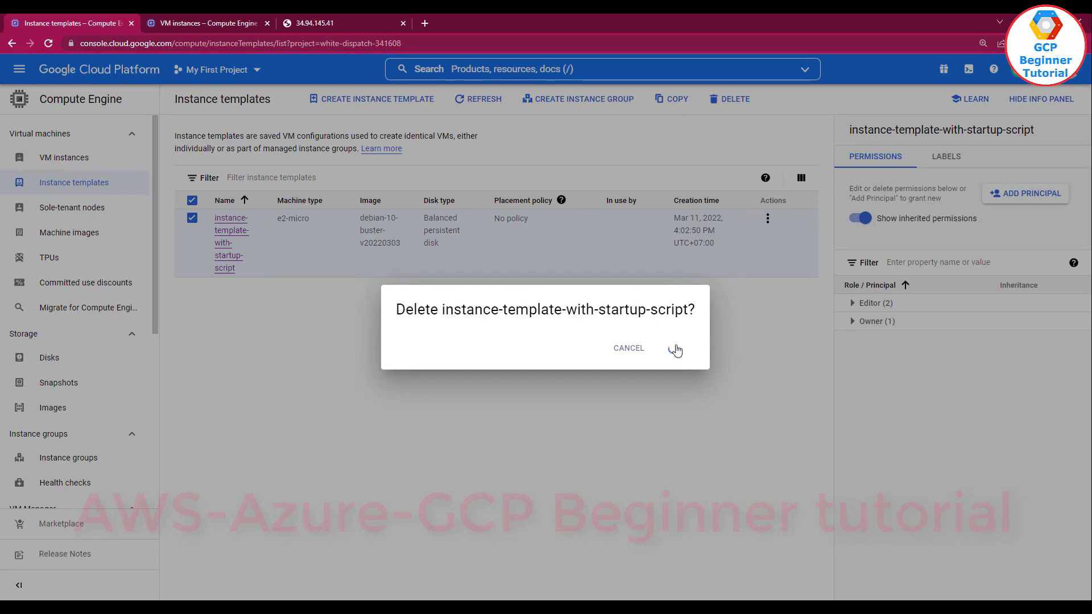